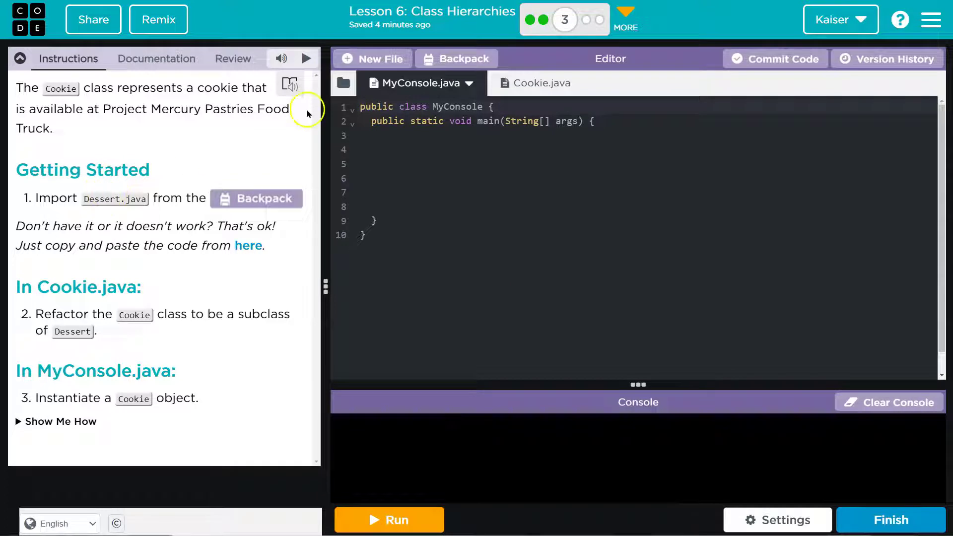
Import Dessert.java from the Backpack into the Java Lab project
left_click(463, 63)
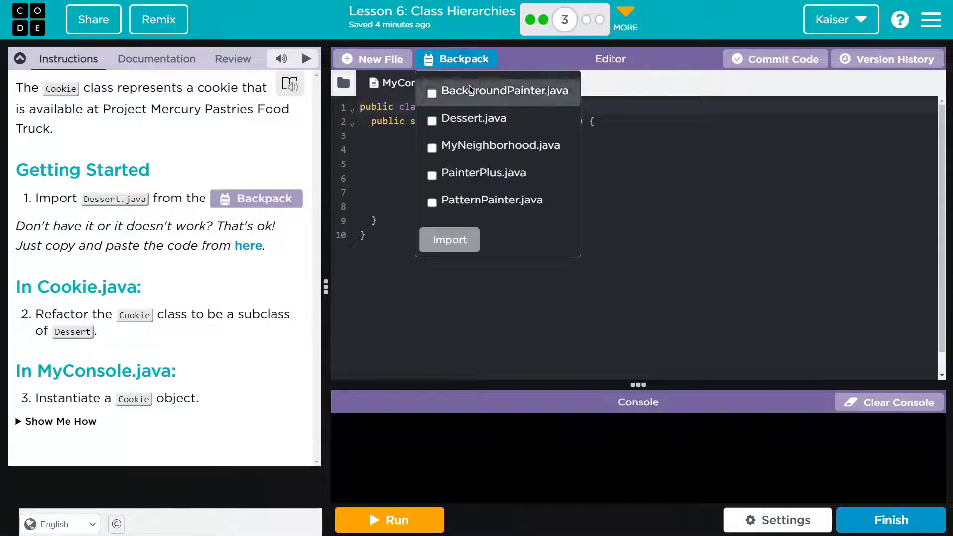
left_click(432, 121)
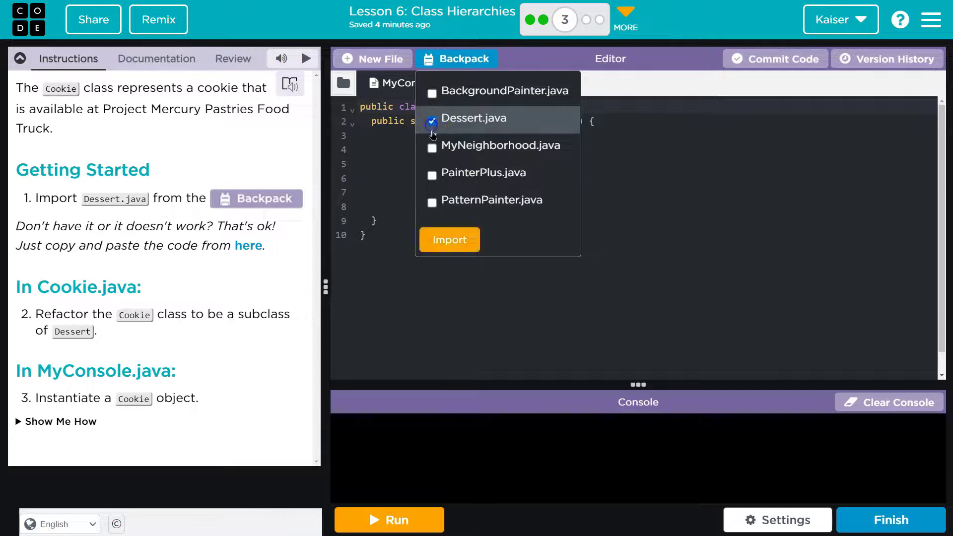
left_click(450, 240)
left_click(389, 278)
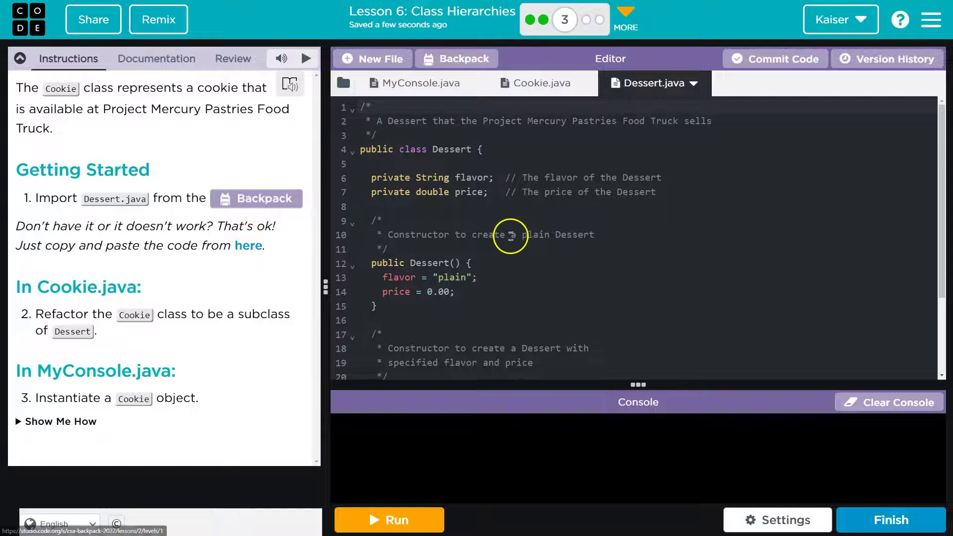
Change the line 4 header in Cookie.java to 'public class Cookie extends Dessert'
left_click(541, 88)
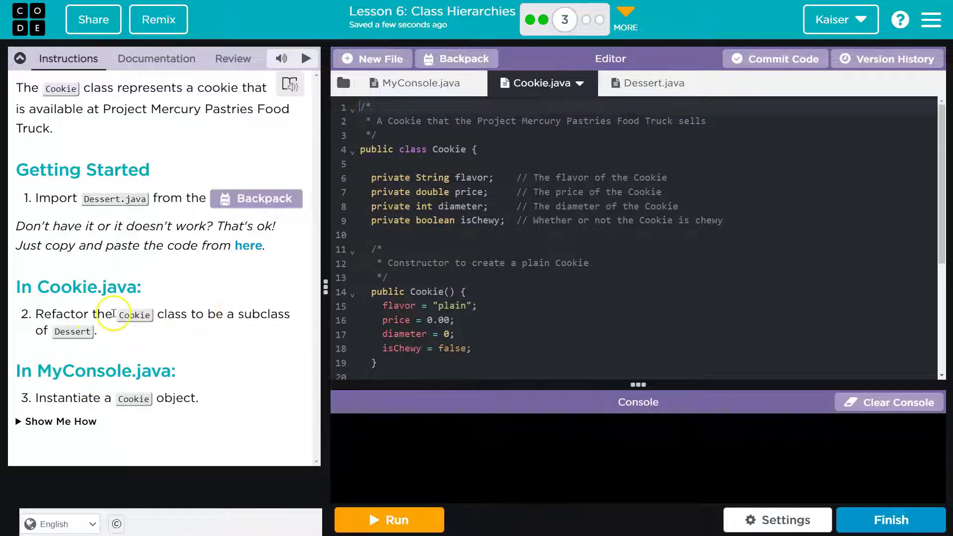
double_click(68, 311)
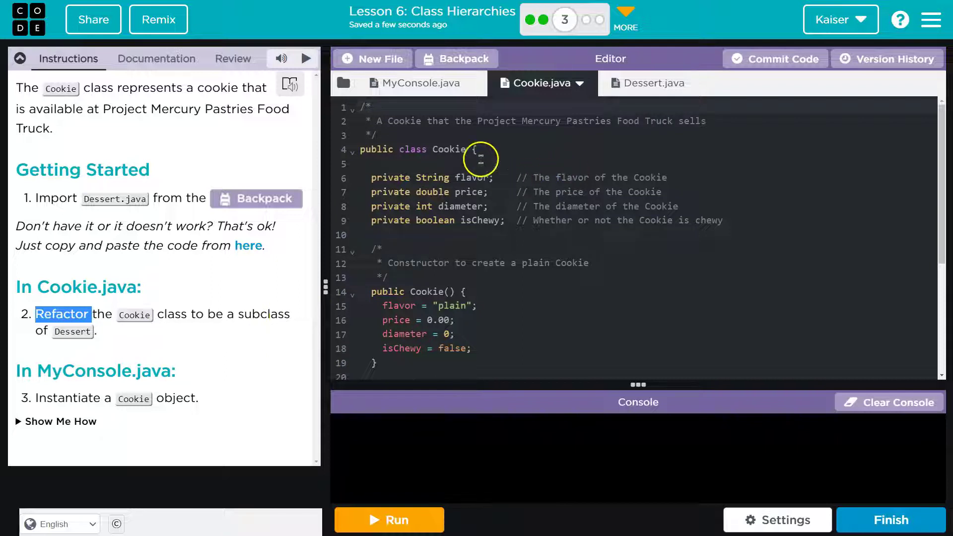
left_click(467, 149)
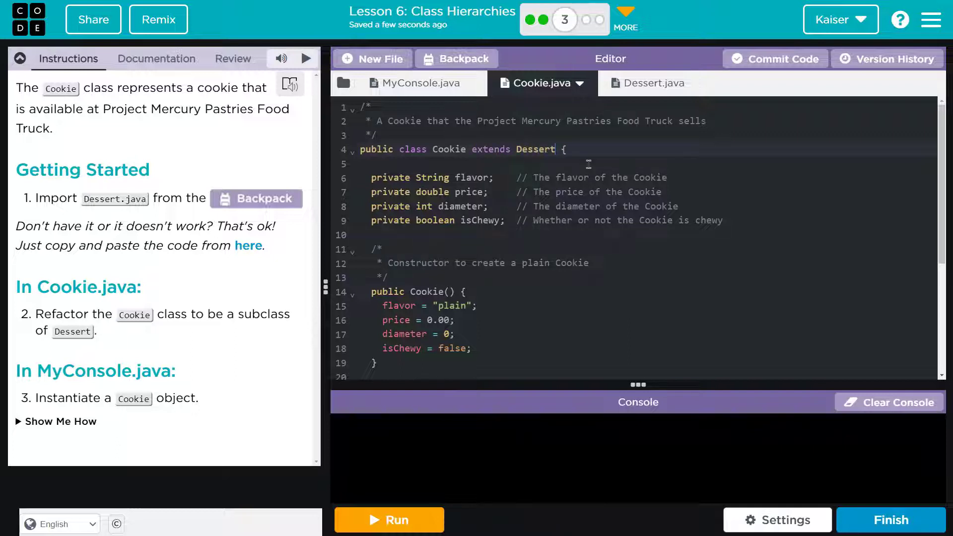
left_click(589, 165)
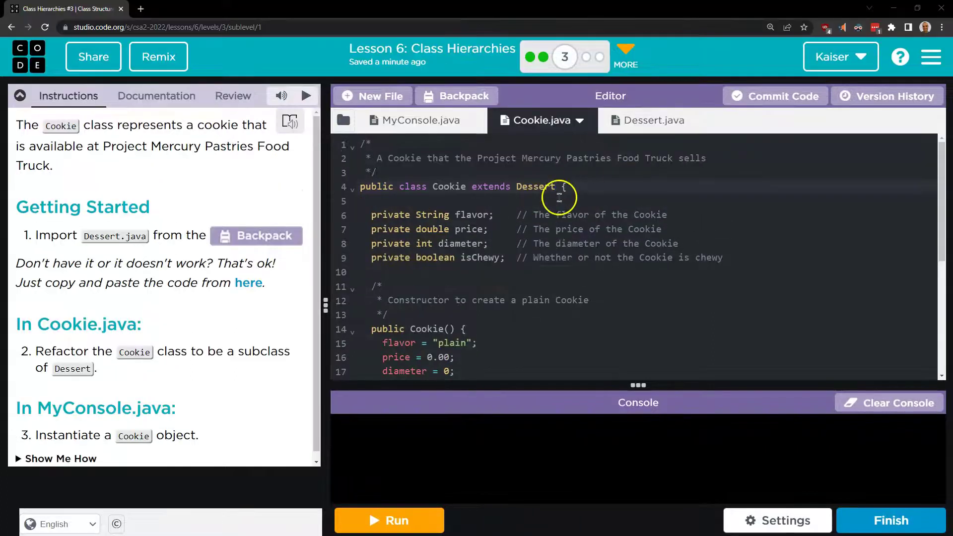
scroll(558, 197, "down", 2)
scroll(558, 197, "down", 2)
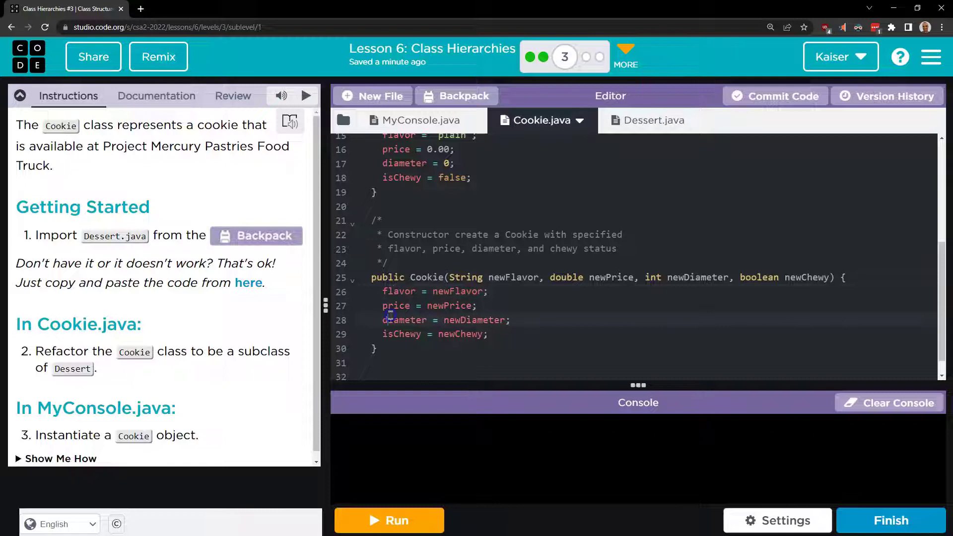
left_click(630, 121)
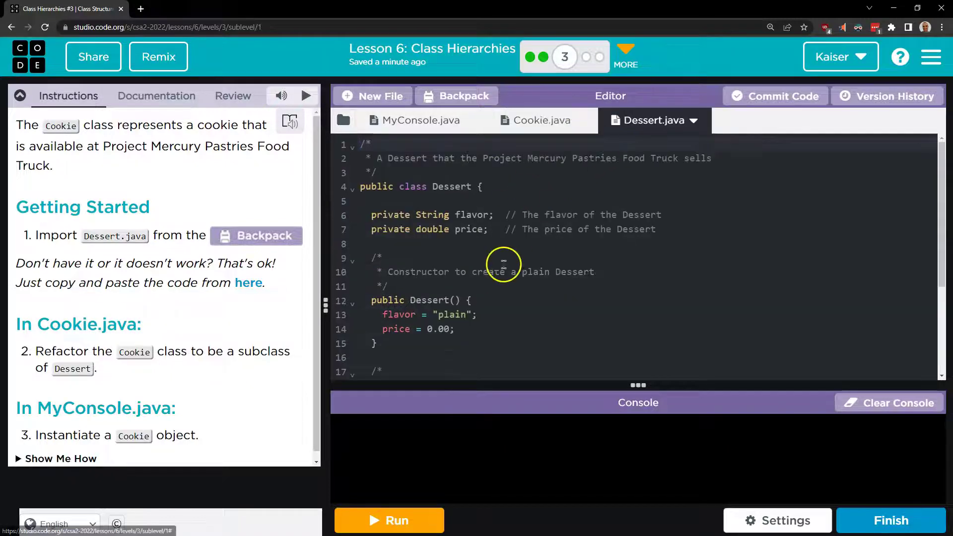
left_click(465, 215)
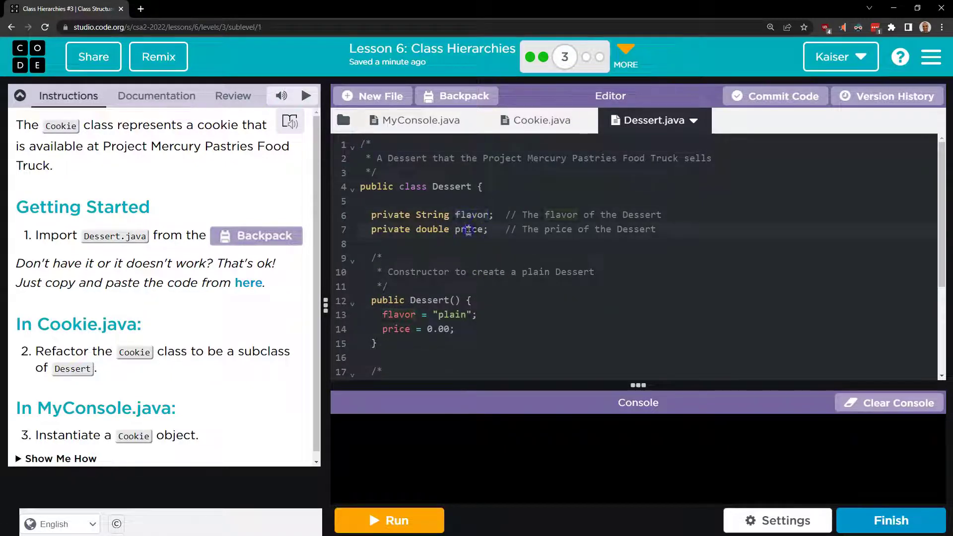
double_click(469, 230)
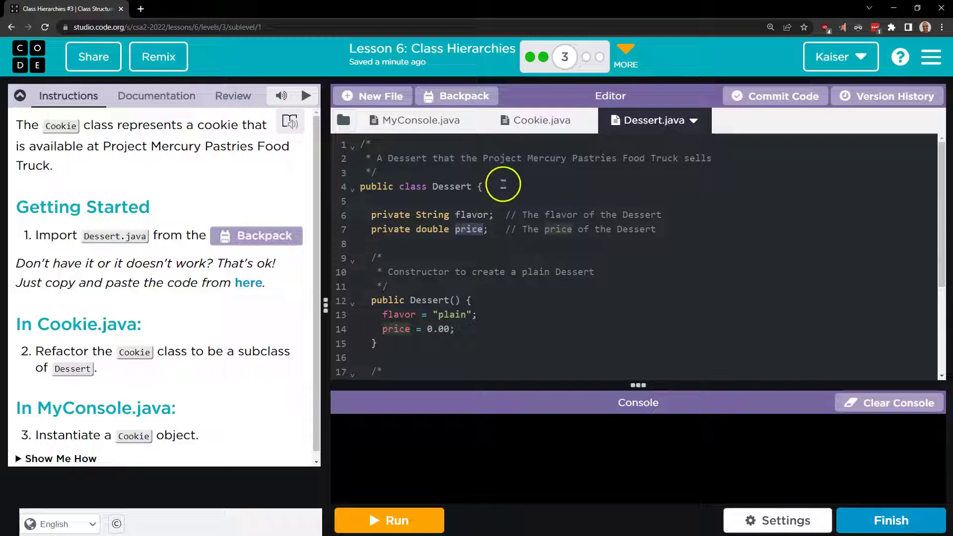
left_click(536, 121)
scroll(466, 308, "down", 2)
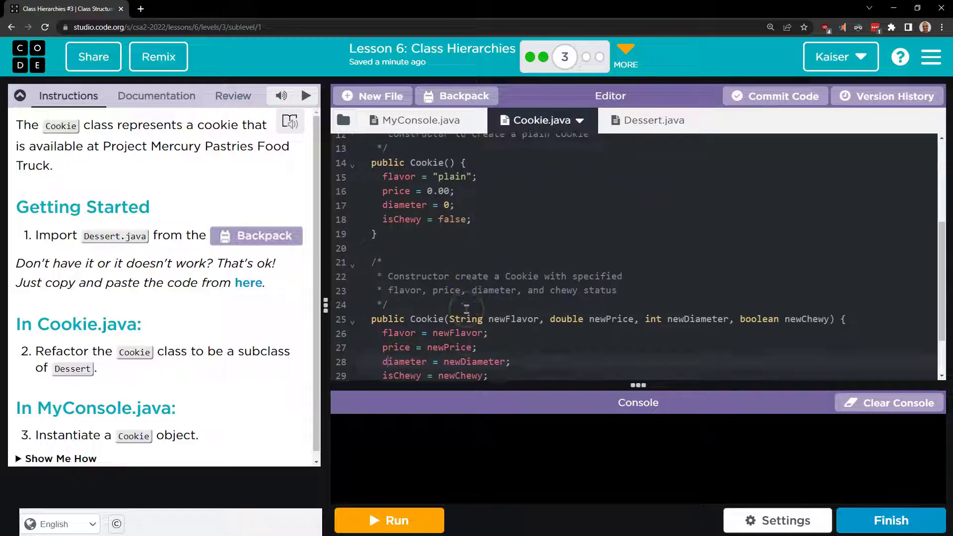
scroll(466, 309, "up", 3)
scroll(467, 307, "down", 2)
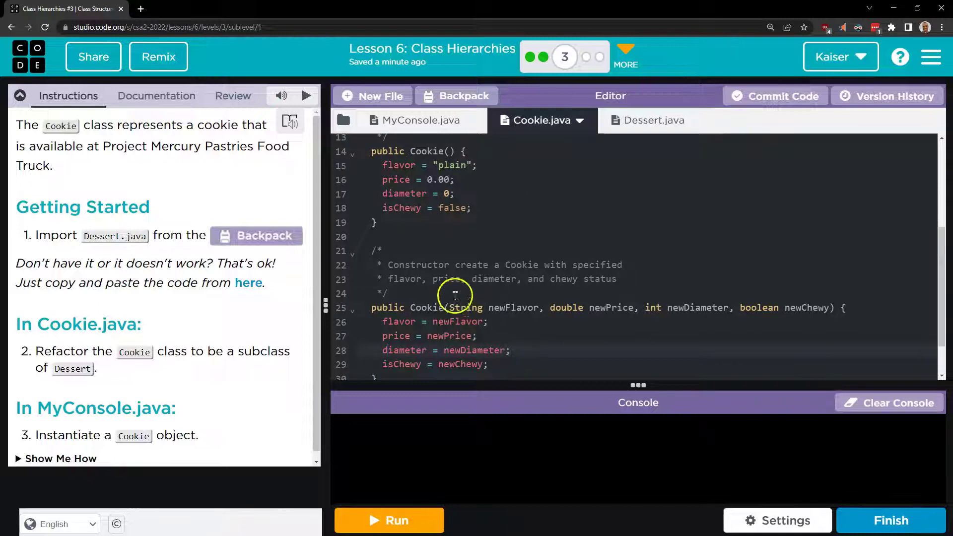
left_click(619, 121)
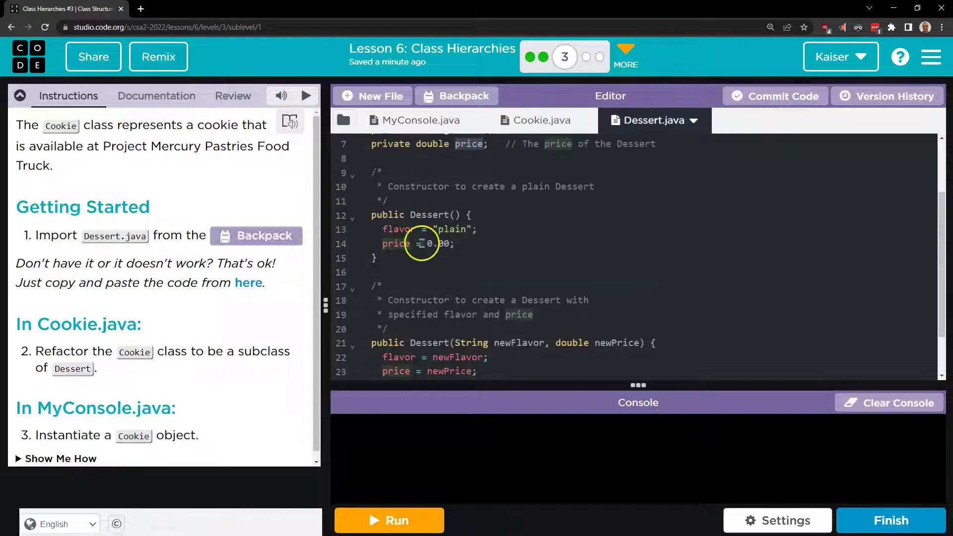
scroll(428, 154, "up", 2)
left_click(542, 120)
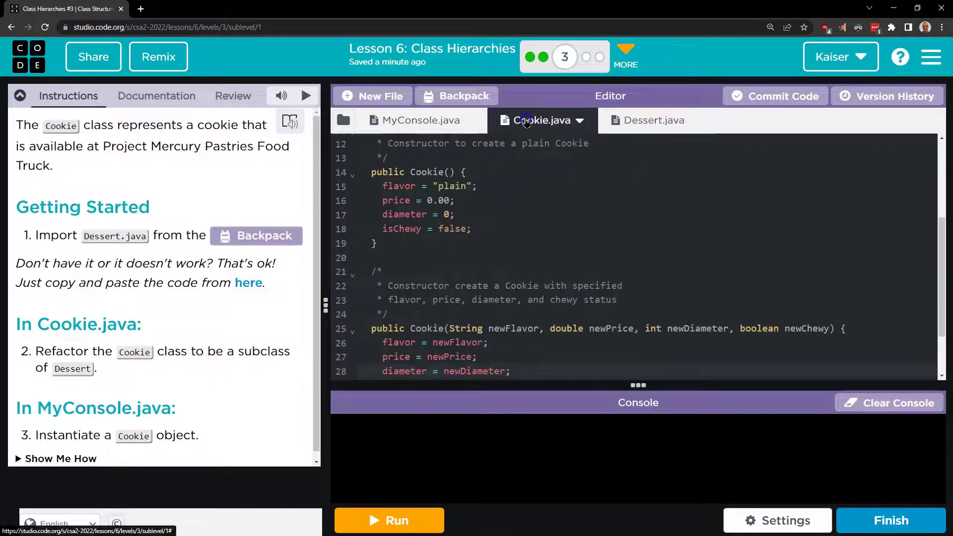
scroll(455, 238, "down", 3)
Replace the constructor's flavor and price assignments with super(newFlavor, newPrice);
left_click(496, 284)
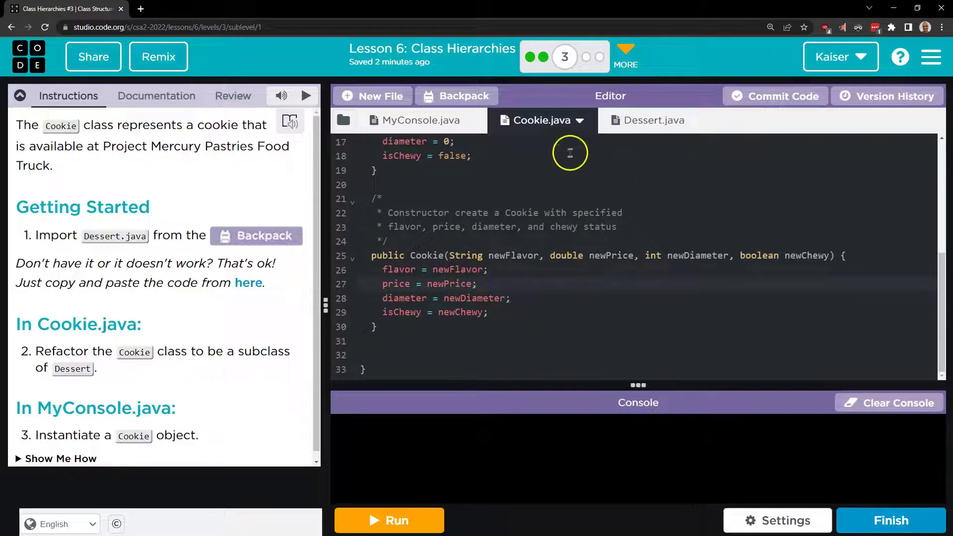
left_click_drag(477, 284, 377, 271)
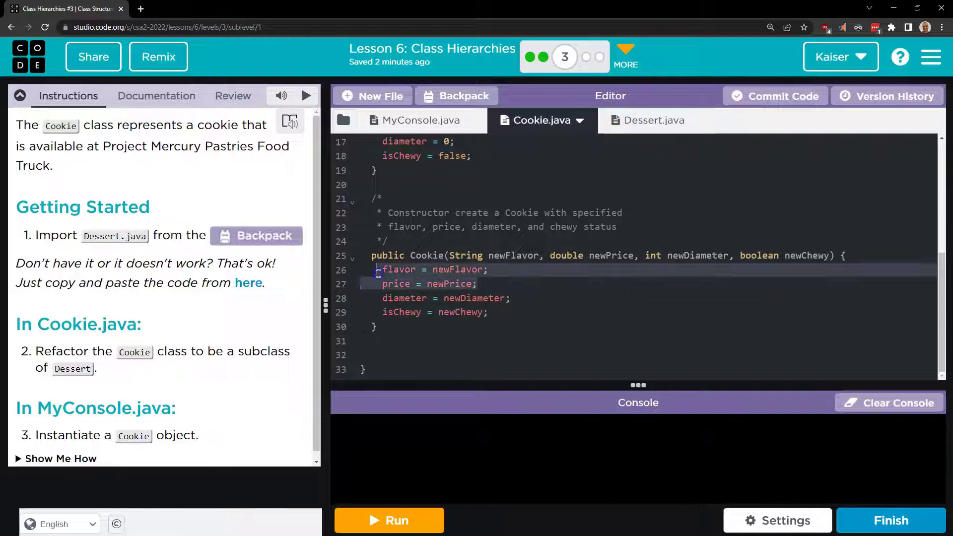
key("BackSpace")
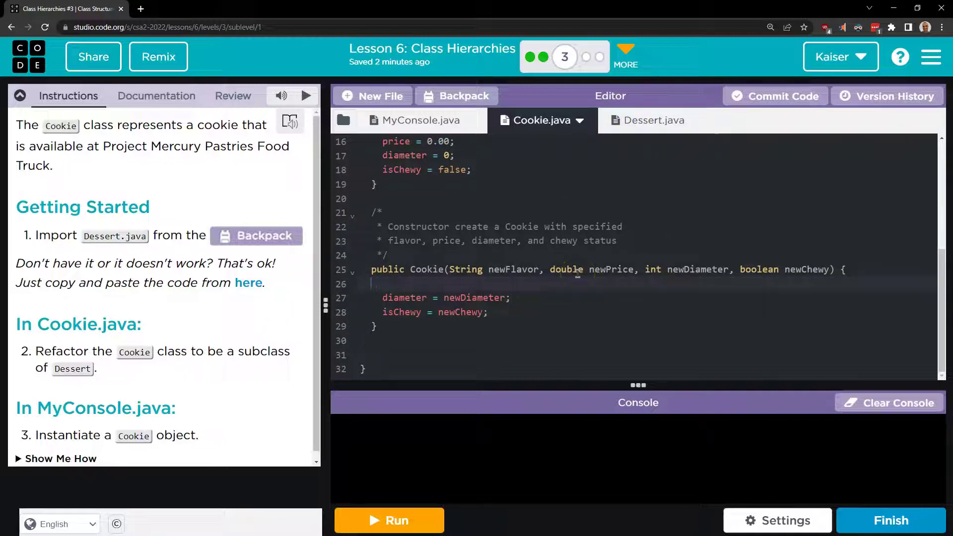
type("super(")
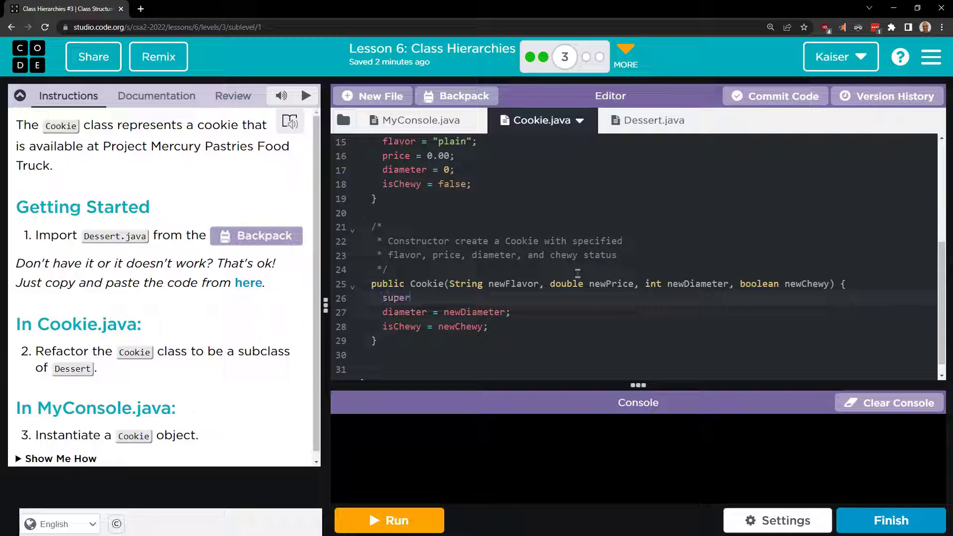
left_click(645, 121)
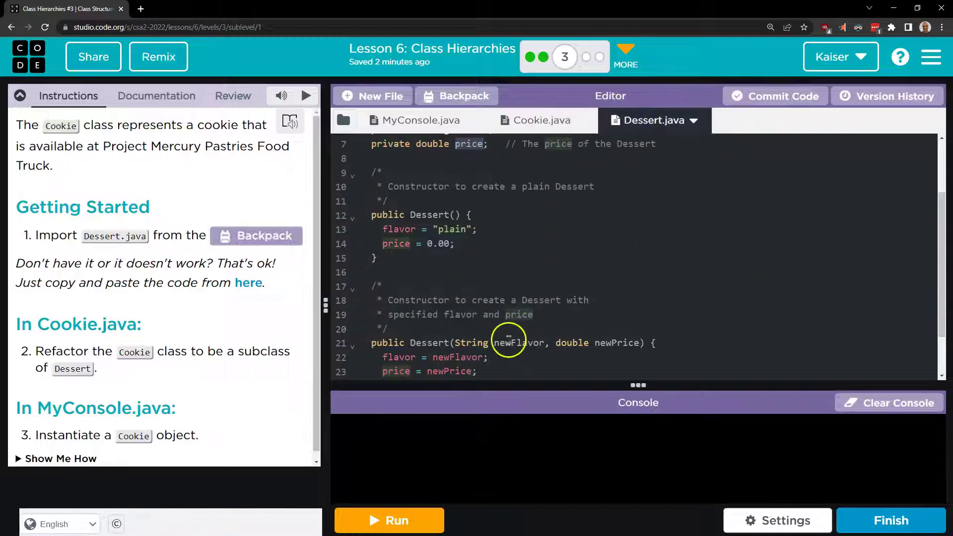
left_click(542, 119)
scroll(510, 266, "down", 2)
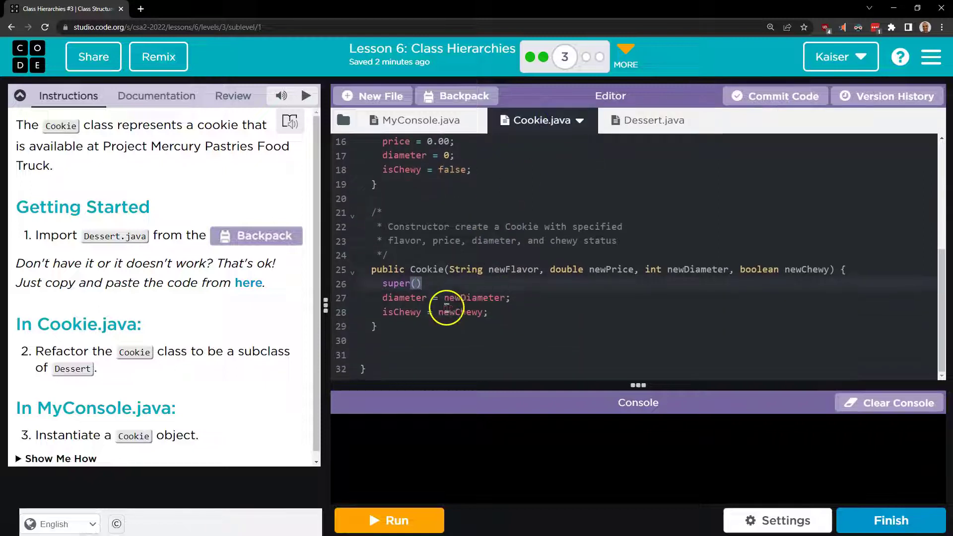
double_click(511, 270)
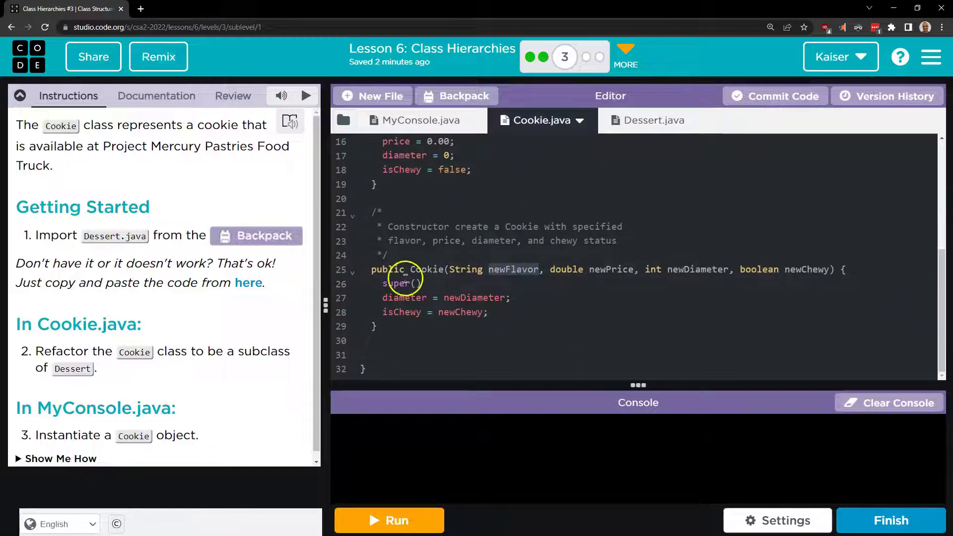
left_click(422, 283)
type("newFlav")
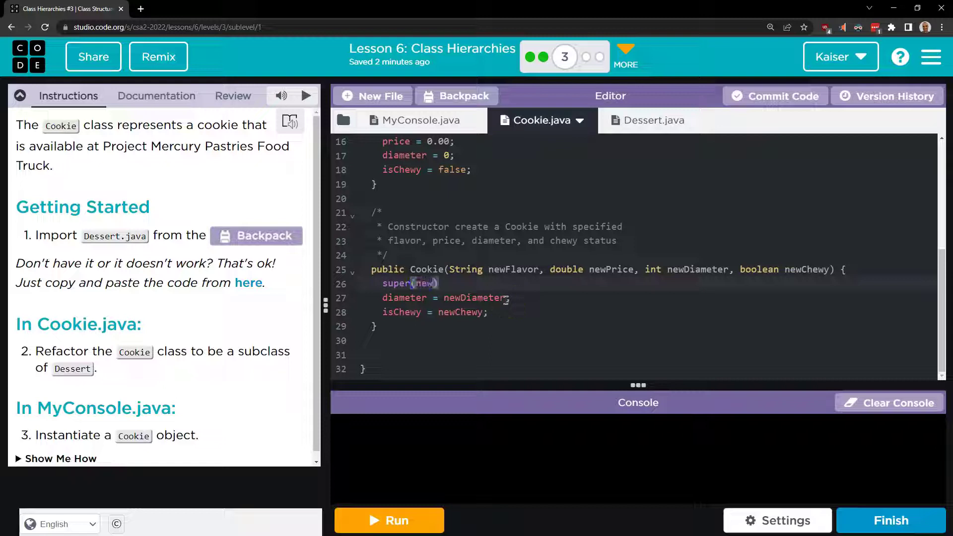
type("or, ")
type("newPrice")
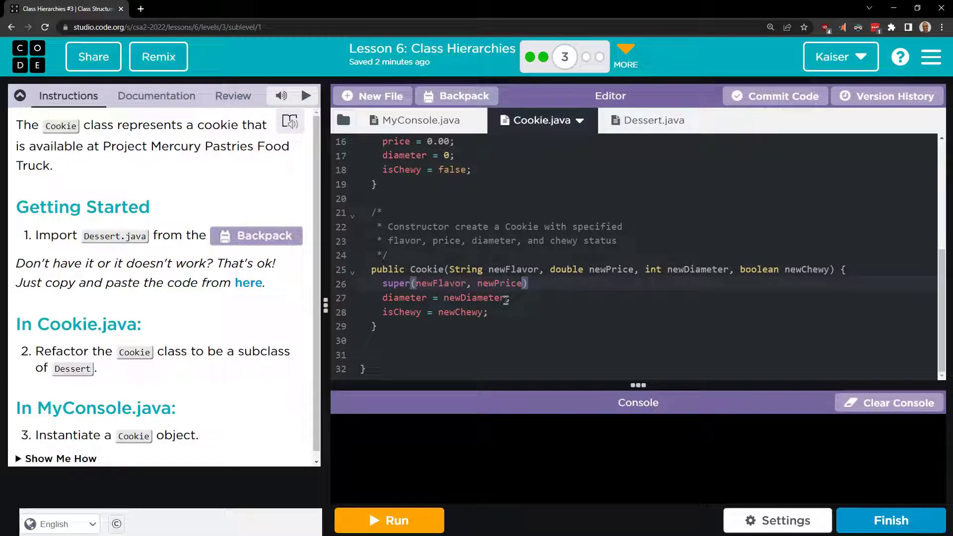
type(");")
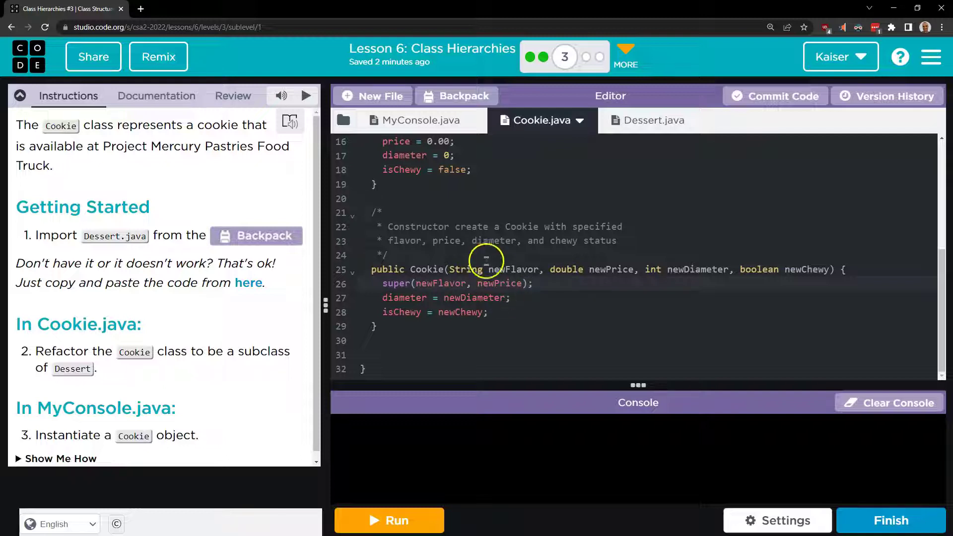
scroll(134, 335, "down", 1)
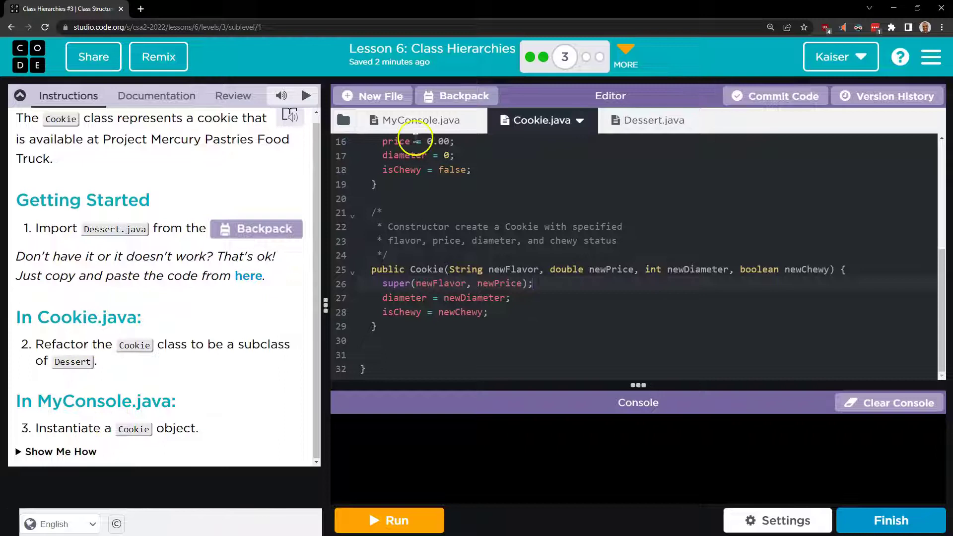
Add 'Cookie yum = new Cookie();' to line 4 of MyConsole's main, capitalizing Cookie
left_click(414, 123)
left_click(437, 188)
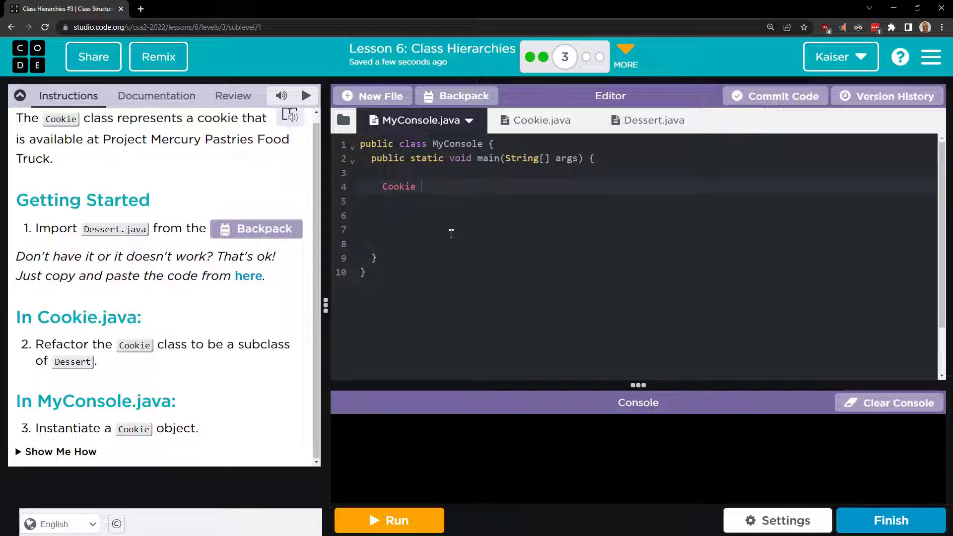
type("yum = new cookie();")
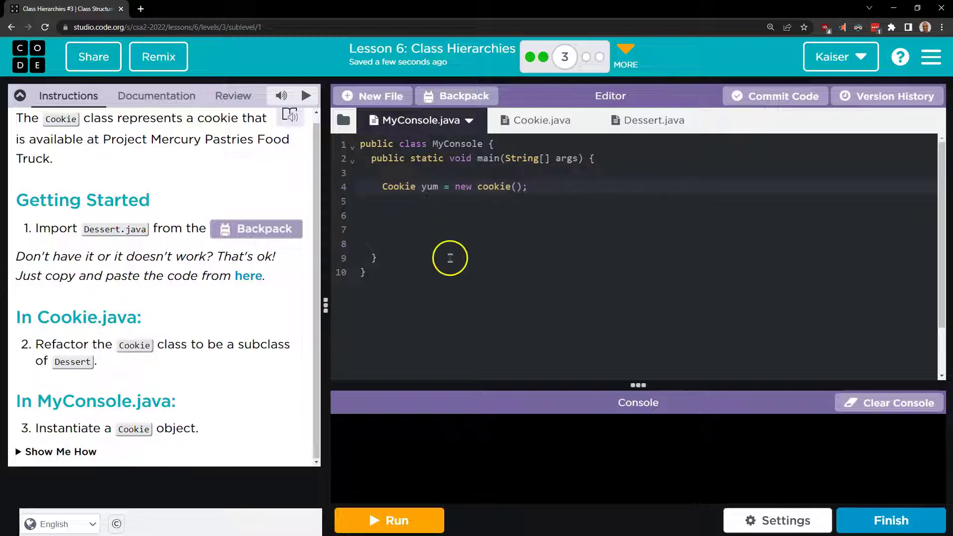
left_click(483, 187)
key("BackSpace")
type("C")
left_click(538, 120)
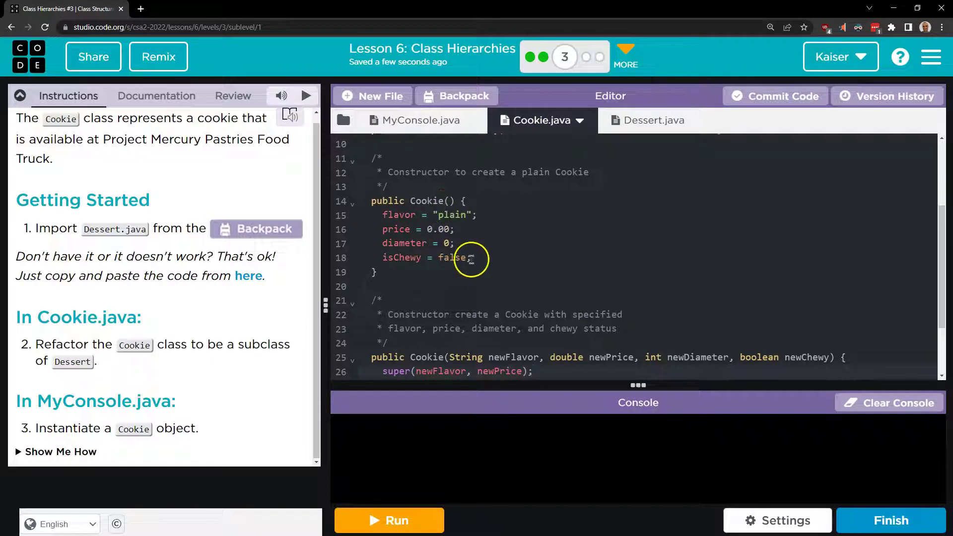
scroll(454, 262, "down", 1)
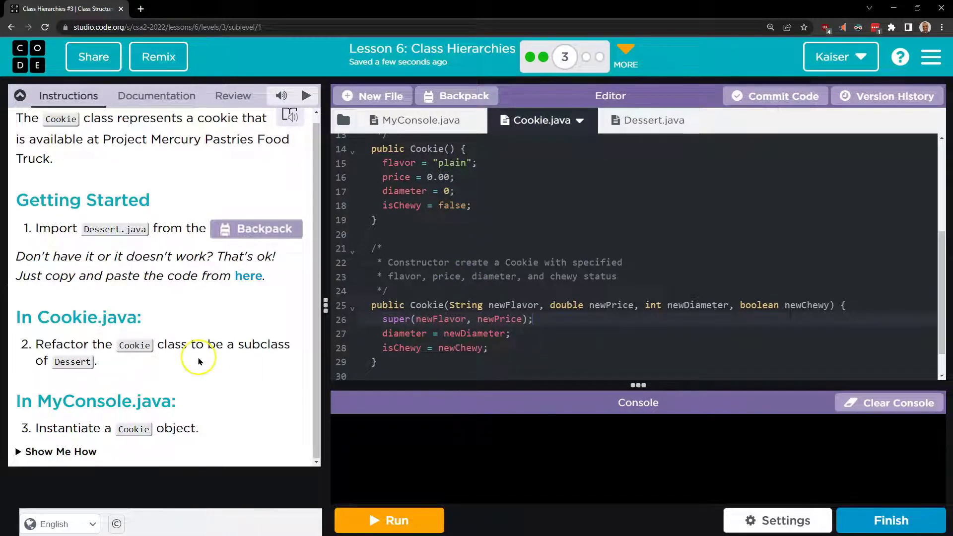
Expand the Show Me How subclass syntax hint, then return to MyConsole.java
left_click(94, 452)
scroll(127, 378, "down", 2)
scroll(127, 378, "down", 1)
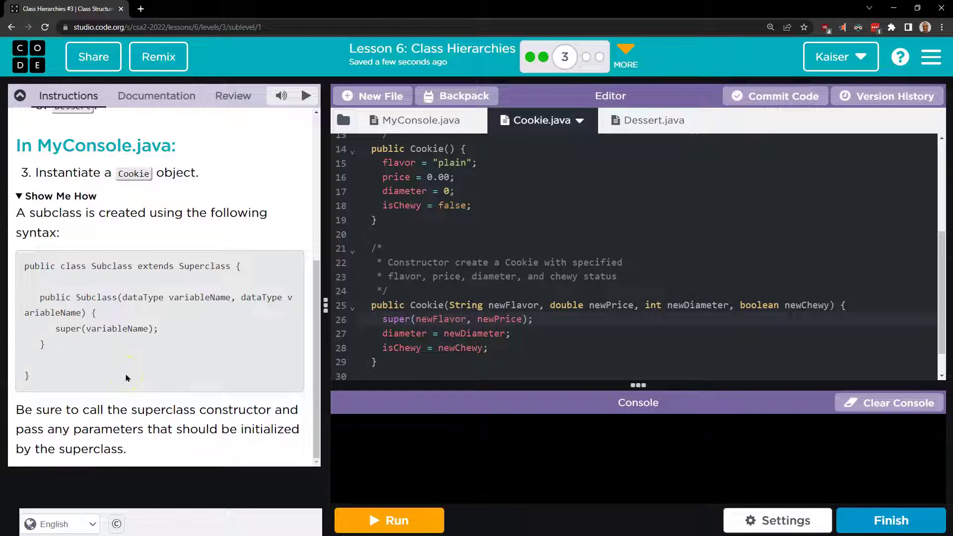
left_click(417, 119)
left_click(448, 173)
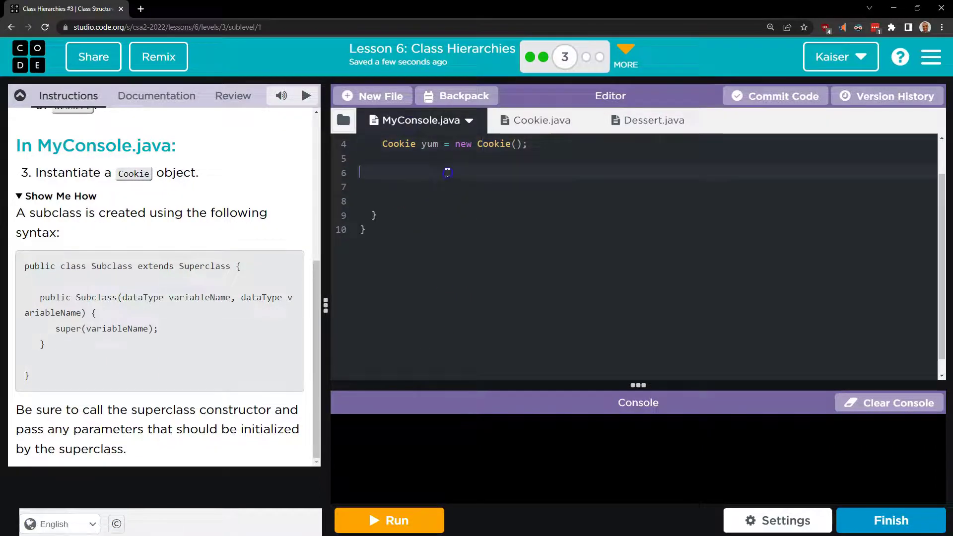
scroll(511, 156, "up", 1)
Pass "peanut butter" as the flavor argument in the Cookie() call
left_click(517, 186)
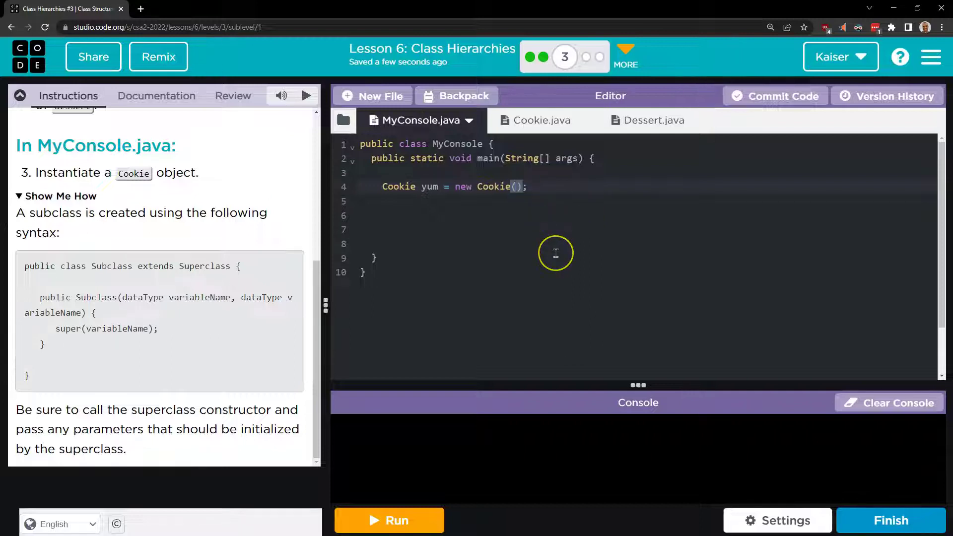
type("\"peanut\"")
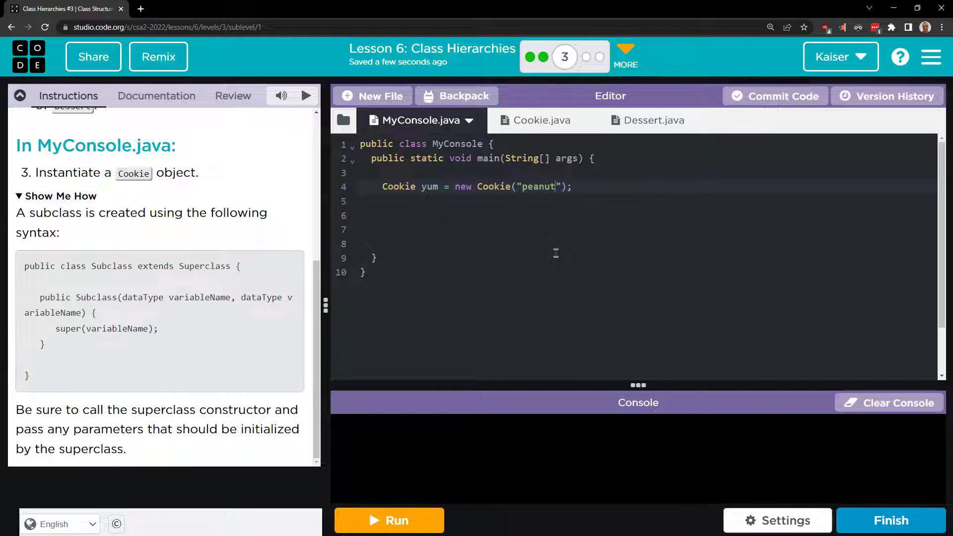
left_click(558, 188)
type("butter")
left_click(553, 187)
left_click(596, 187)
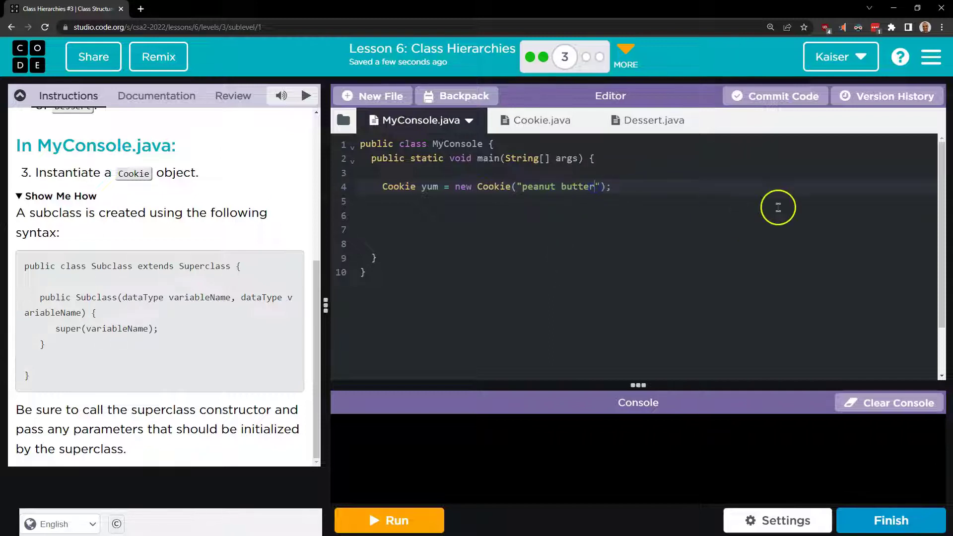
key("Right")
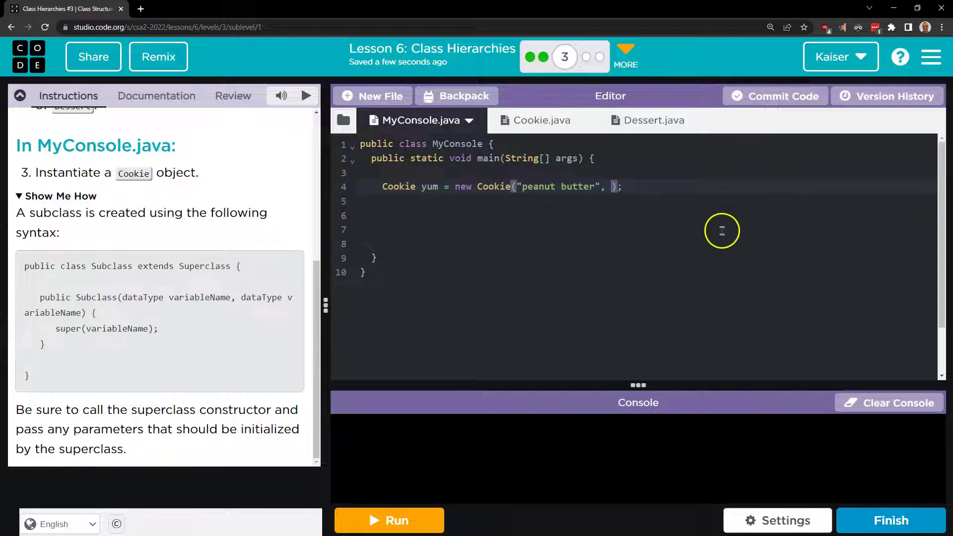
Add arguments 9.25, 2 and true, checking the Cookie and Dessert constructor parameters
left_click(563, 123)
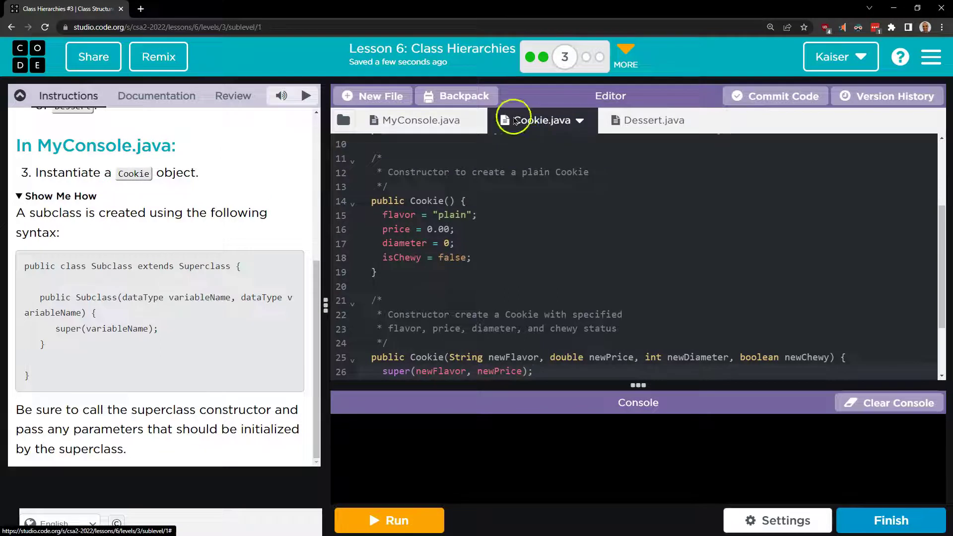
left_click(406, 121)
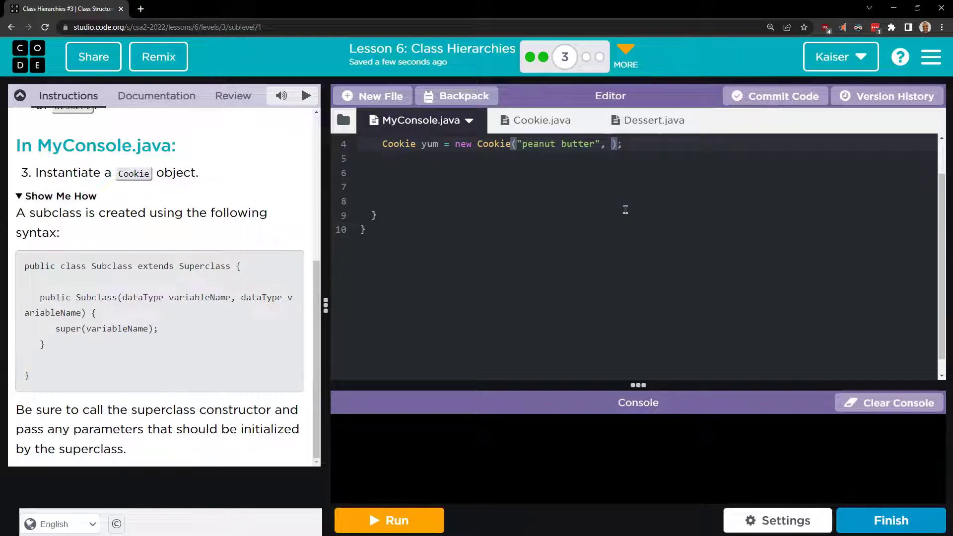
type("9.25")
type(",")
left_click(548, 120)
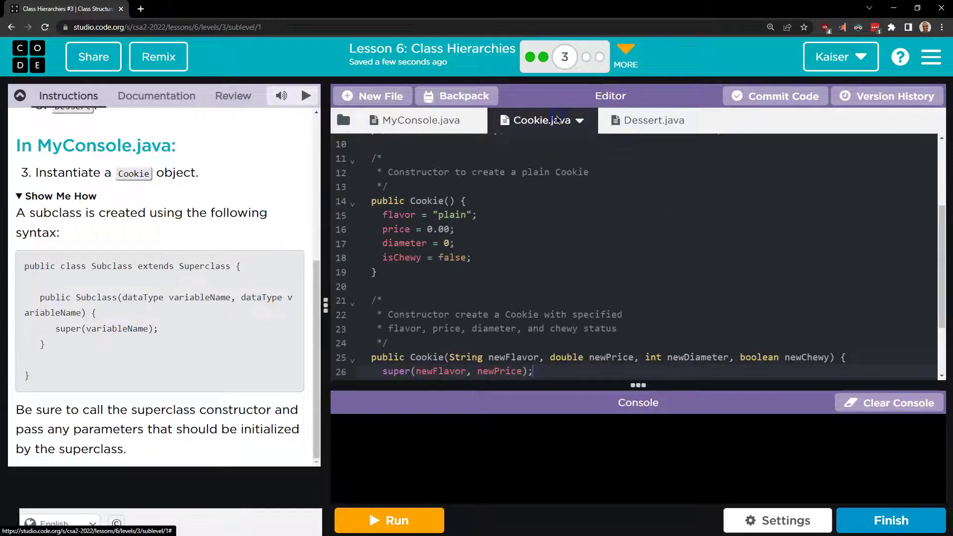
left_click(394, 121)
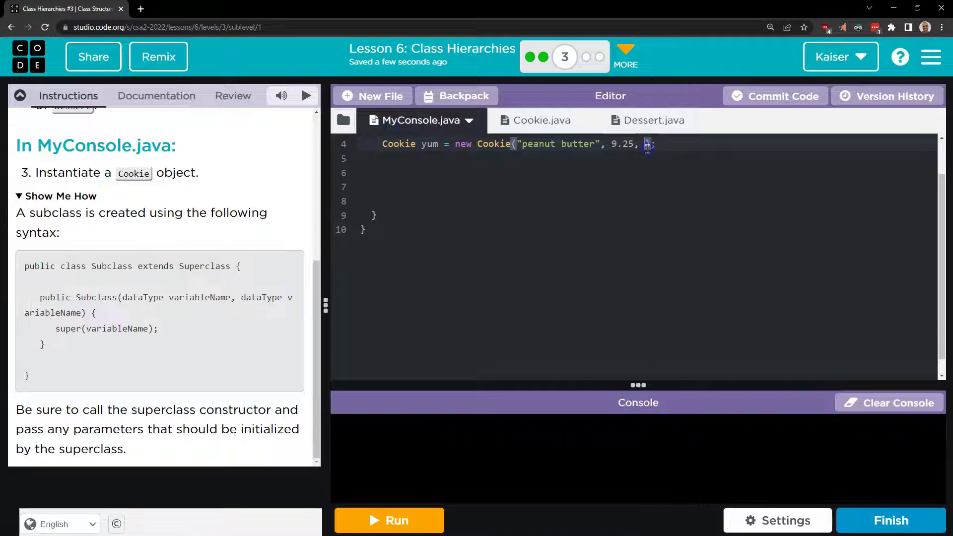
type("2,")
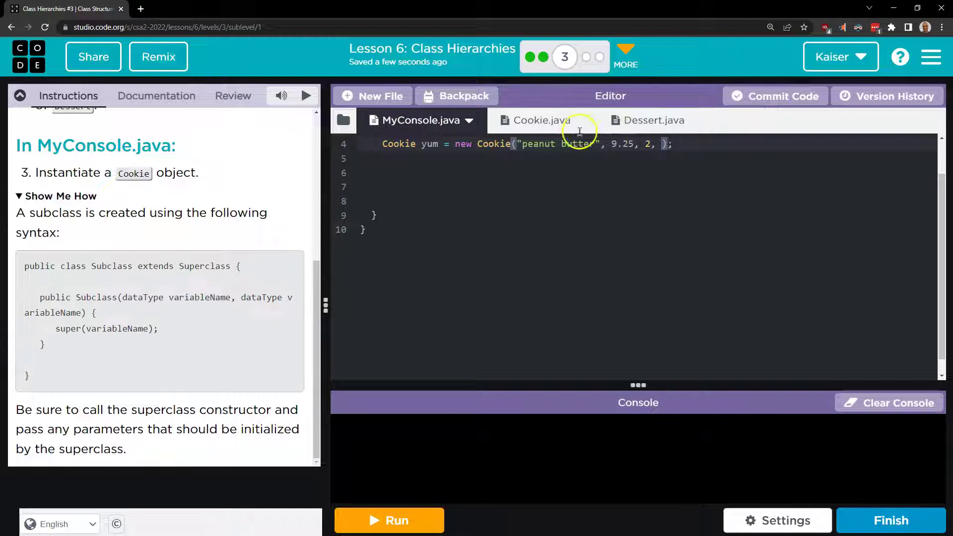
left_click(530, 124)
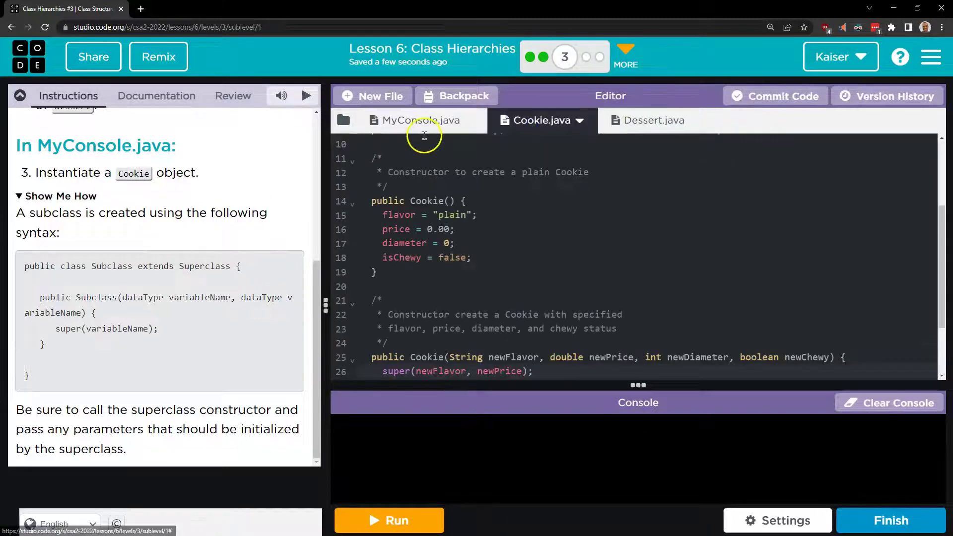
left_click(421, 122)
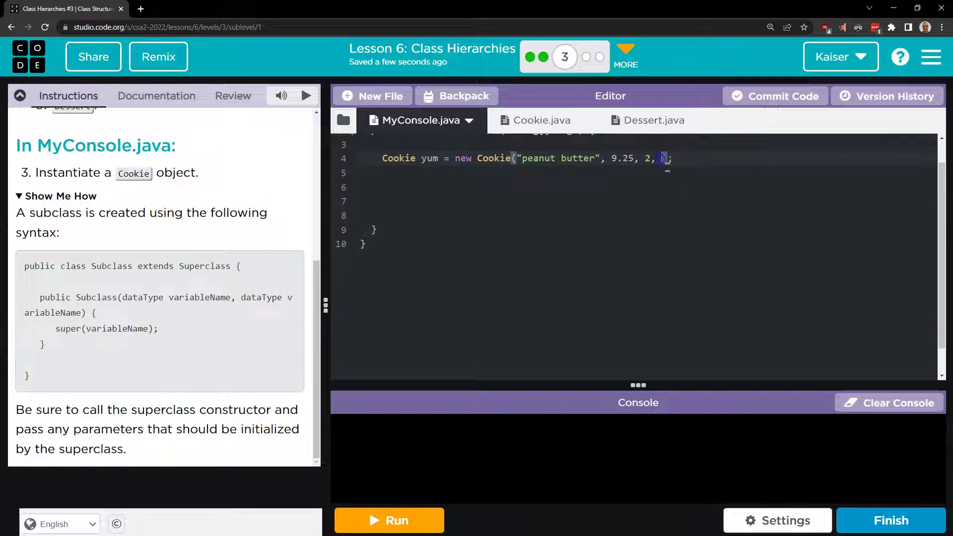
type("true")
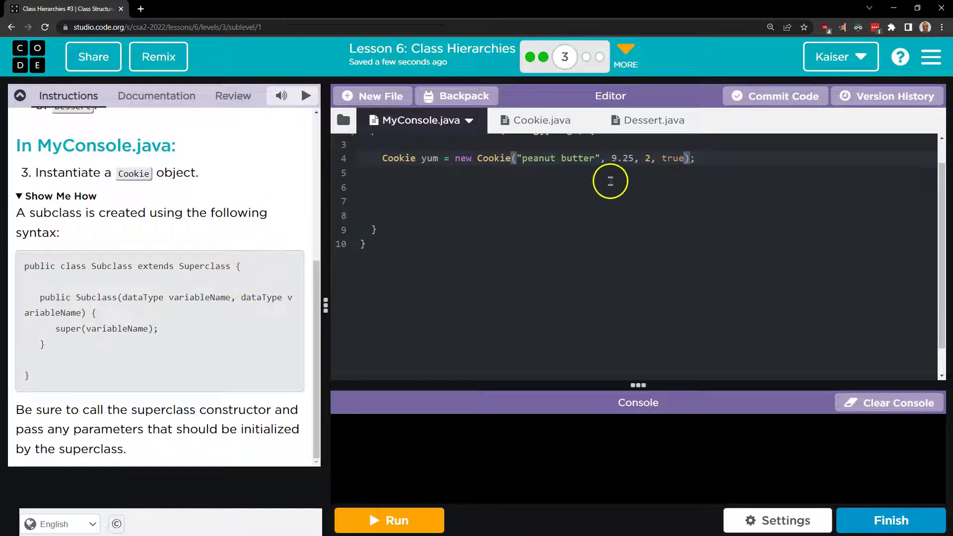
scroll(586, 192, "up", 1)
left_click(641, 121)
scroll(573, 231, "down", 3)
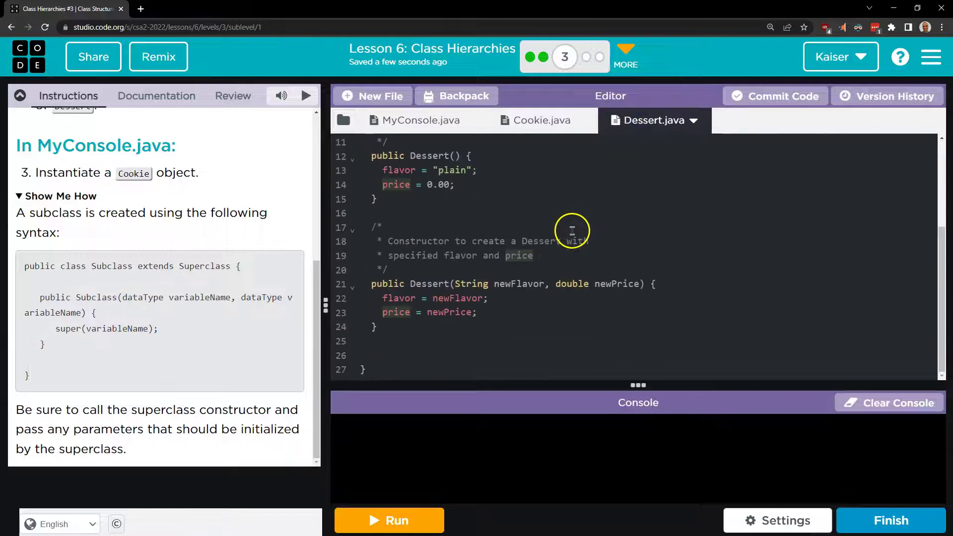
left_click(419, 123)
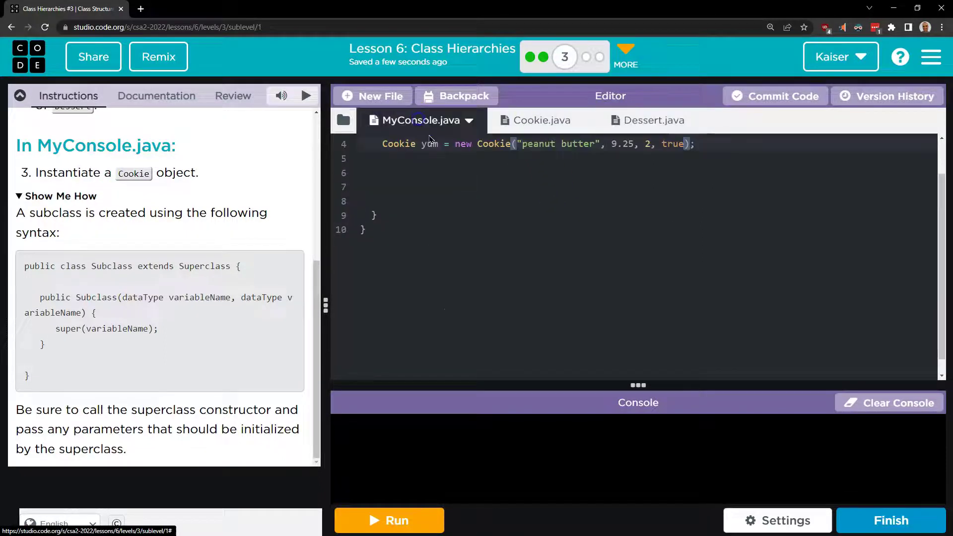
scroll(496, 255, "up", 2)
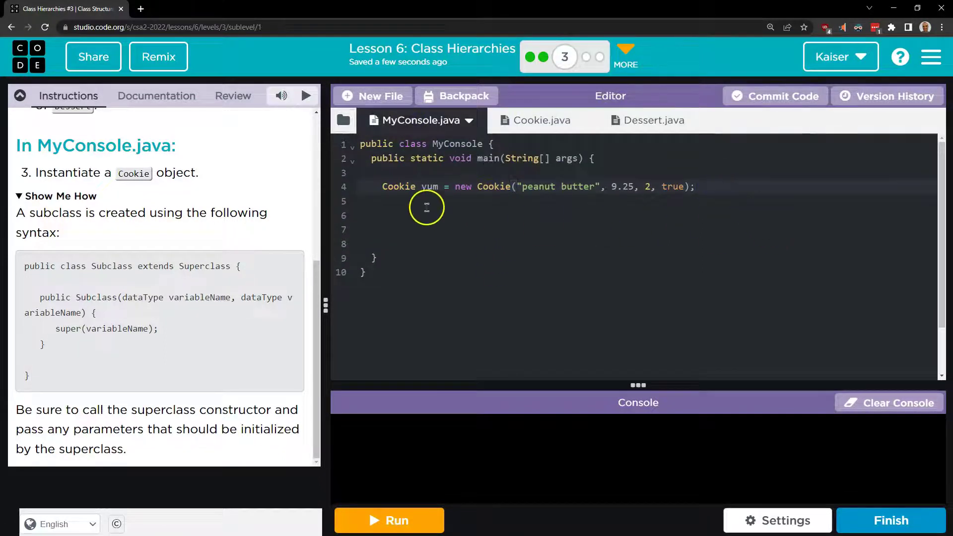
Run the program and confirm 'Compilation successful' and 'Program completed' appear
left_click(395, 521)
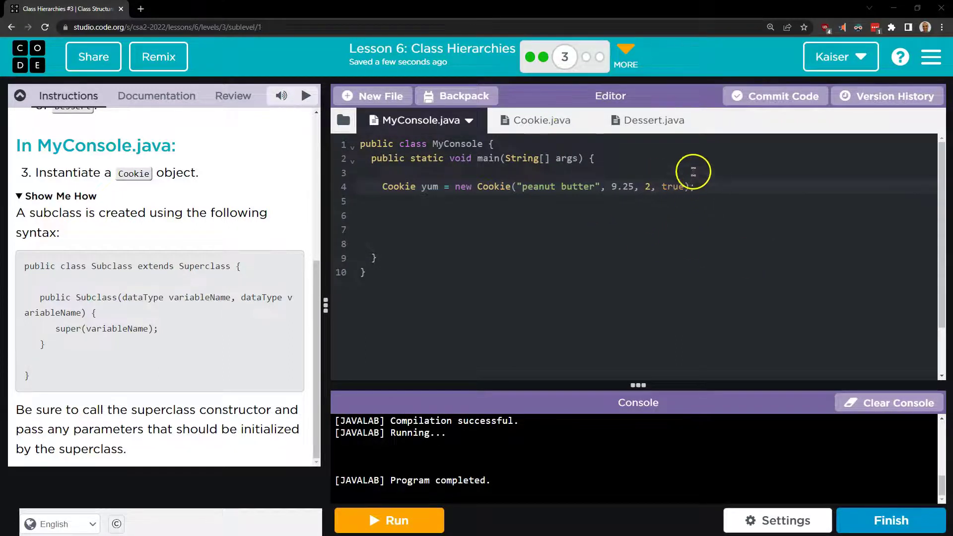
Add a temporary System.out.println(isChewy); line to Cookie's constructor
left_click(548, 126)
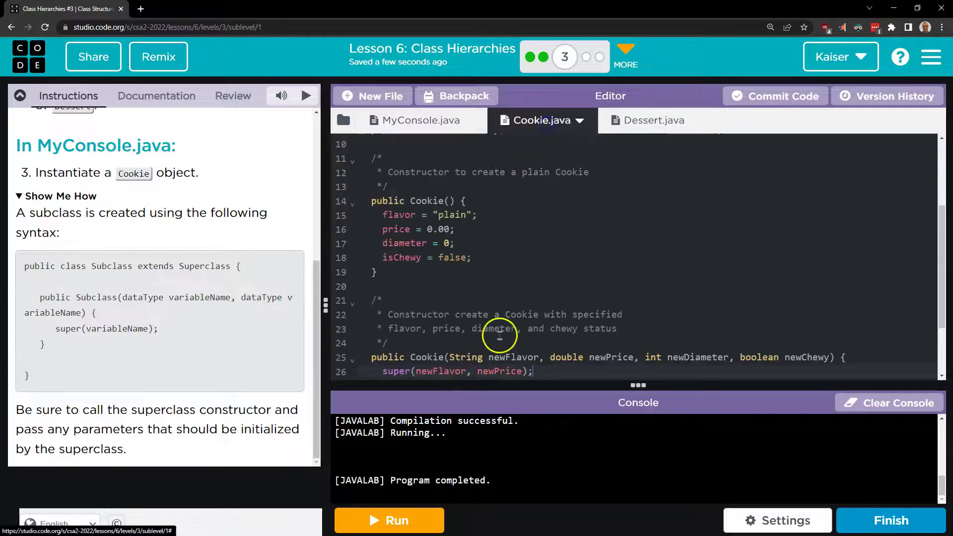
scroll(499, 337, "down", 2)
left_click(463, 328)
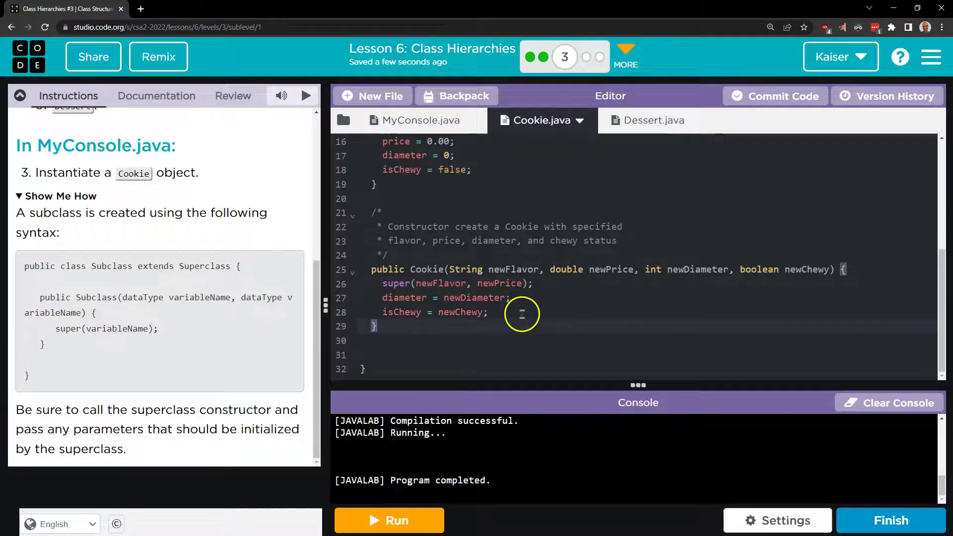
left_click(522, 313)
key("Return")
type("super.display")
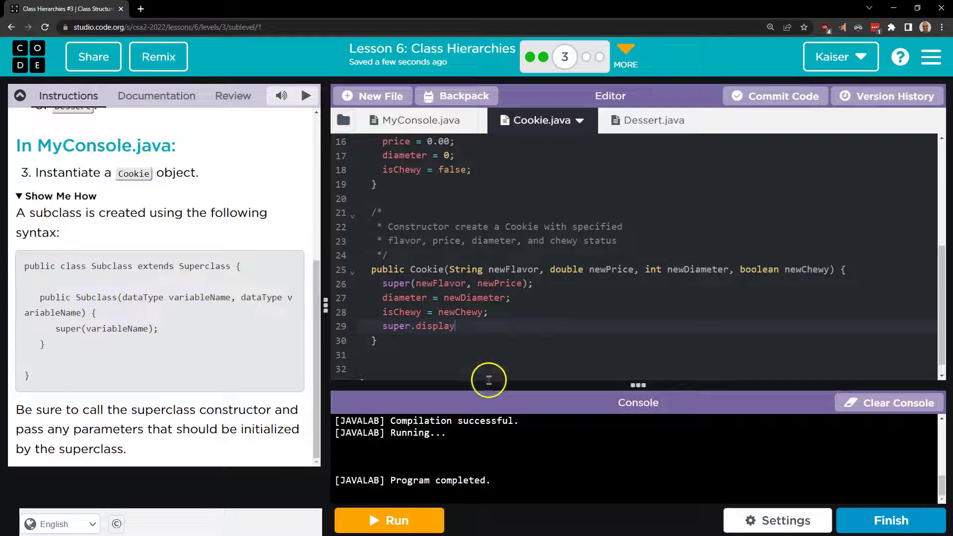
left_click(649, 119)
left_click(542, 120)
scroll(482, 313, "down", 1)
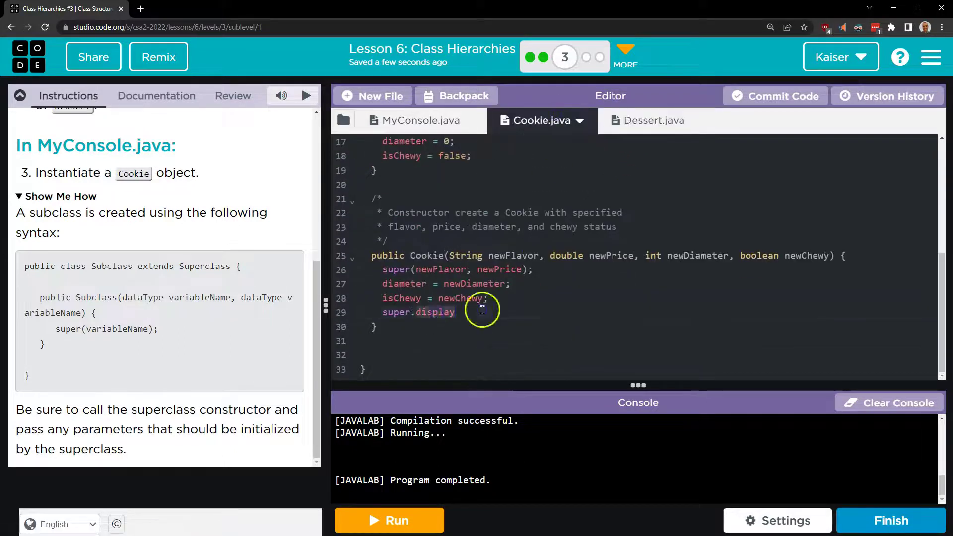
left_click_drag(483, 312, 365, 309)
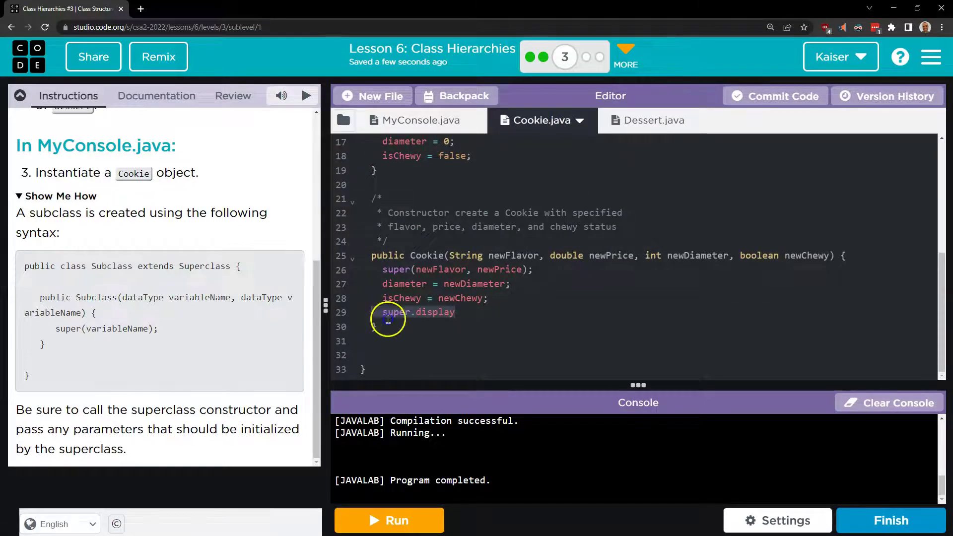
type("System.")
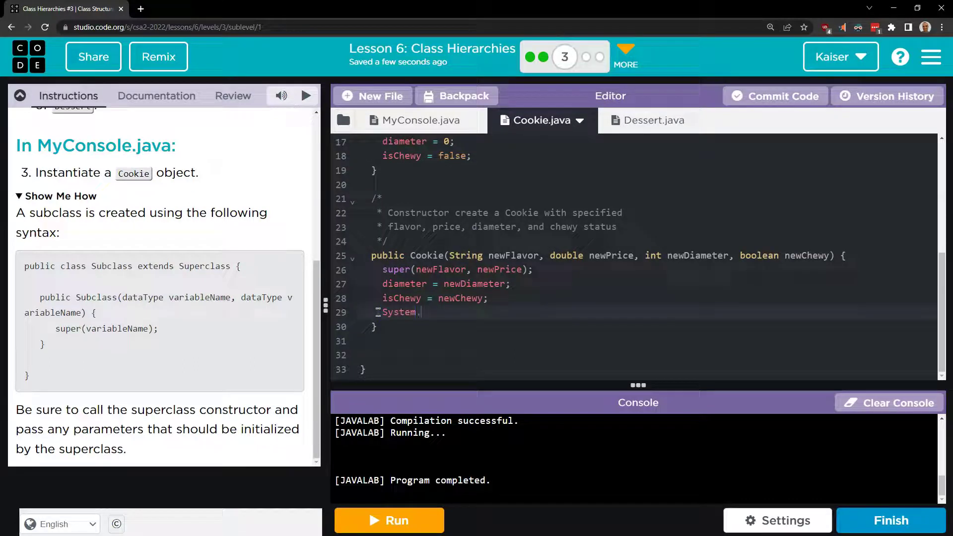
type("(isChe")
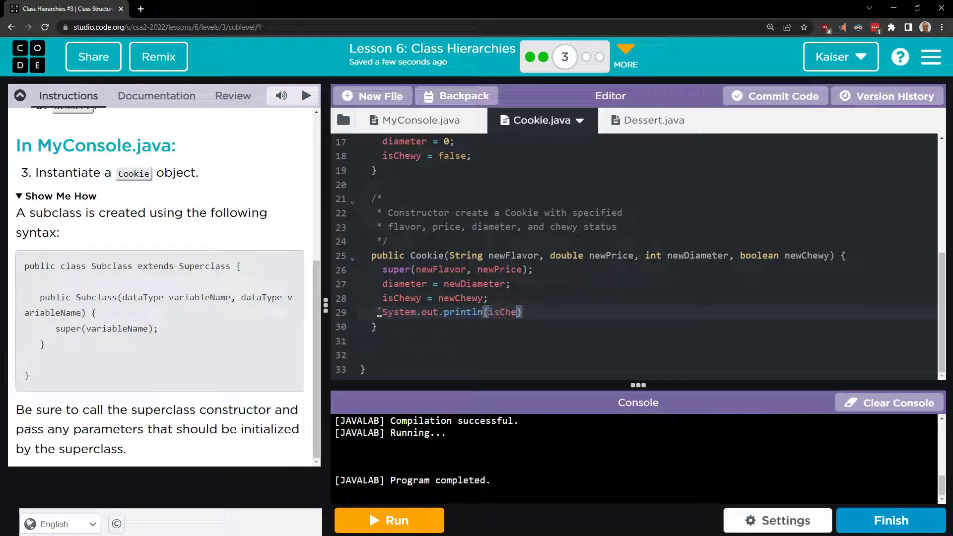
type(";")
Run the program, confirm it prints true, then delete the println test line
left_click(420, 121)
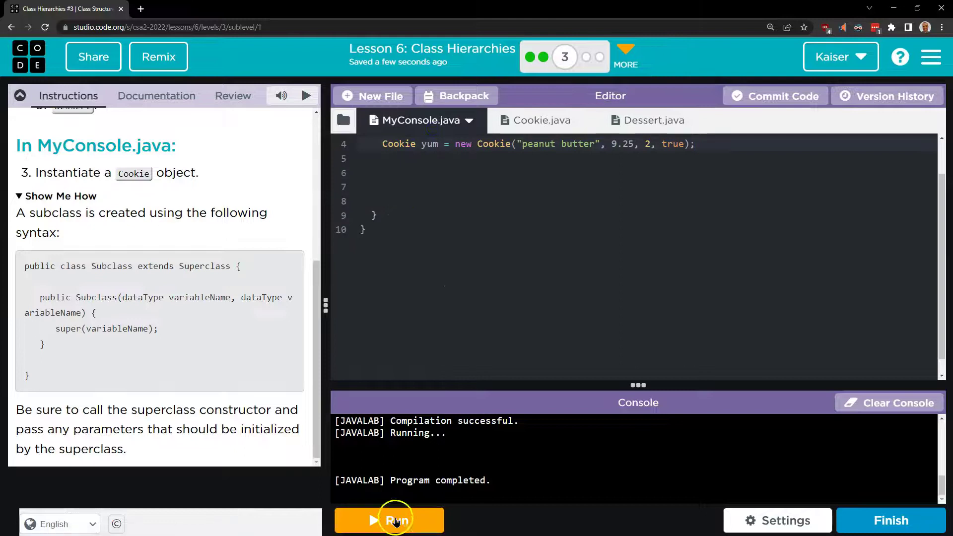
left_click(394, 520)
scroll(501, 249, "up", 1)
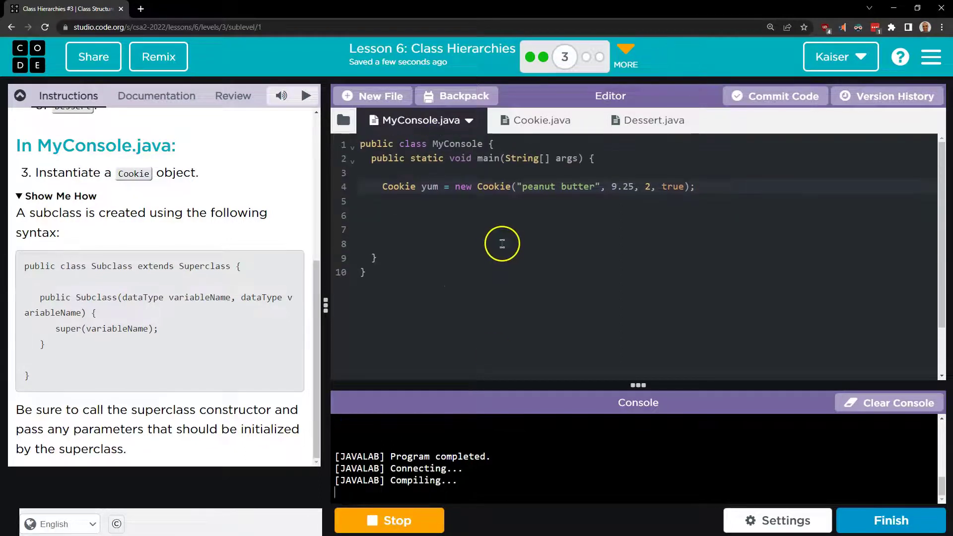
left_click(543, 122)
triple_click(555, 371)
key("BackSpace")
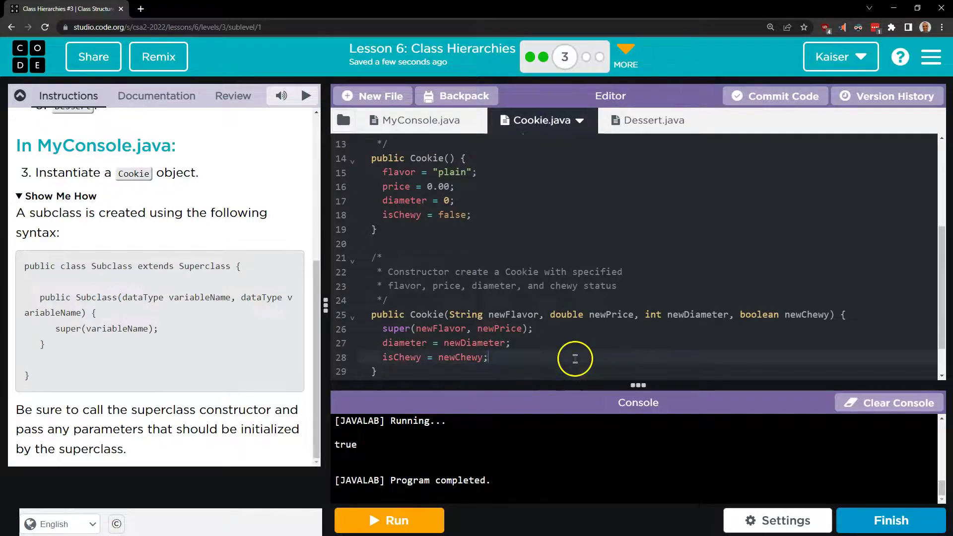
key("BackSpace")
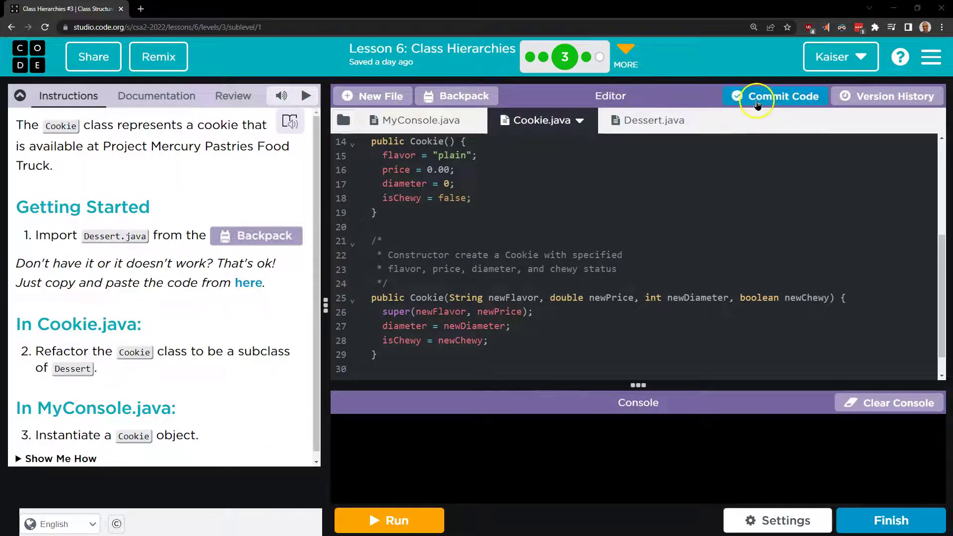
Commit with note 'Cookie is now a subclass of dessert', saving Cookie.java to the Backpack
left_click(779, 97)
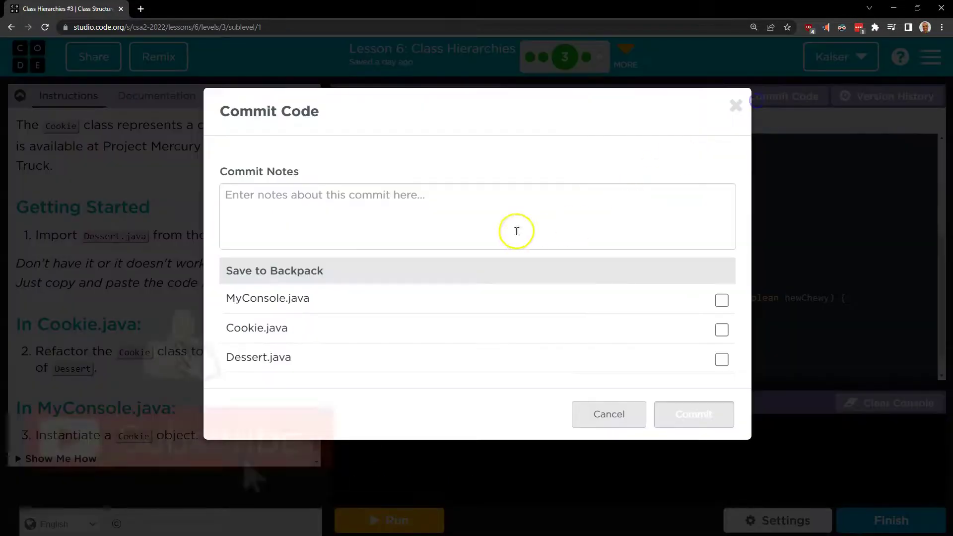
left_click(722, 330)
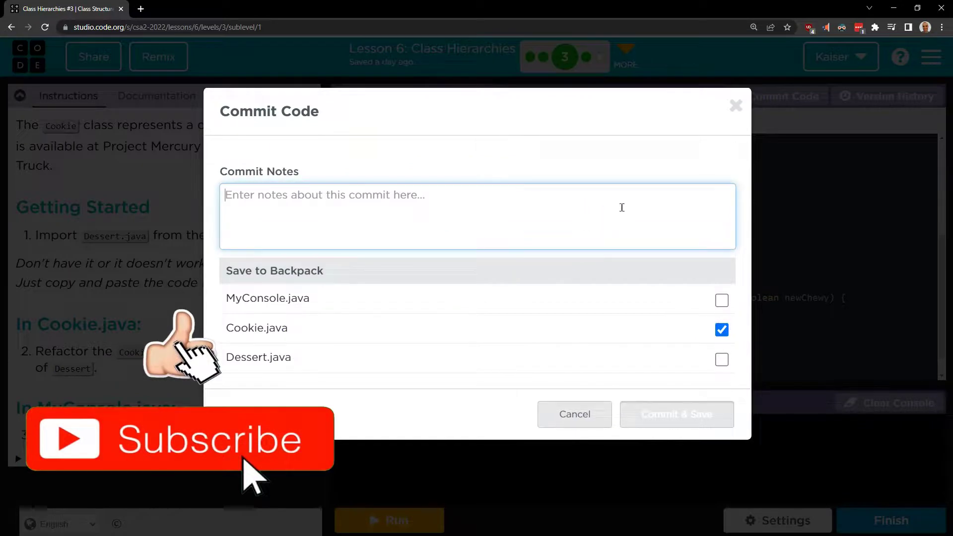
type("Cookie is now a subclass of dessert")
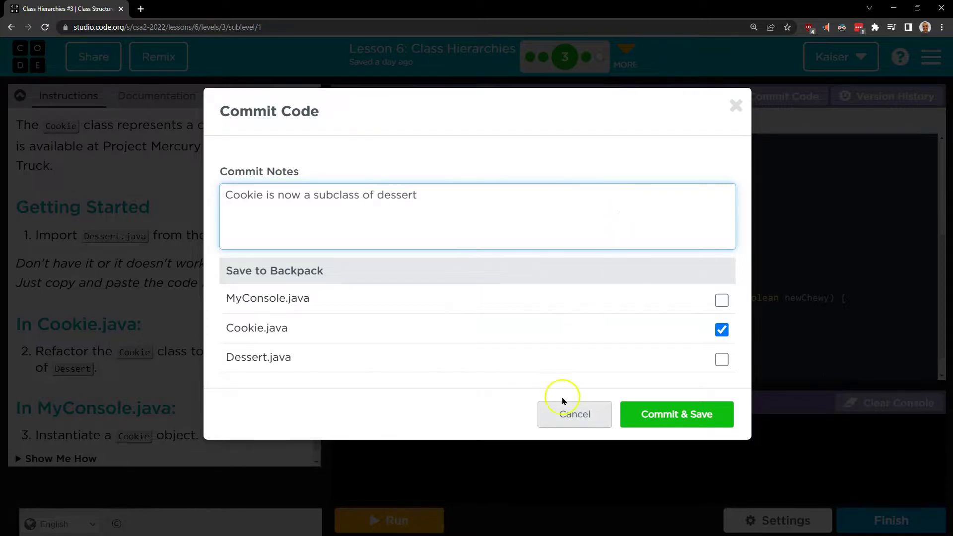
left_click(695, 421)
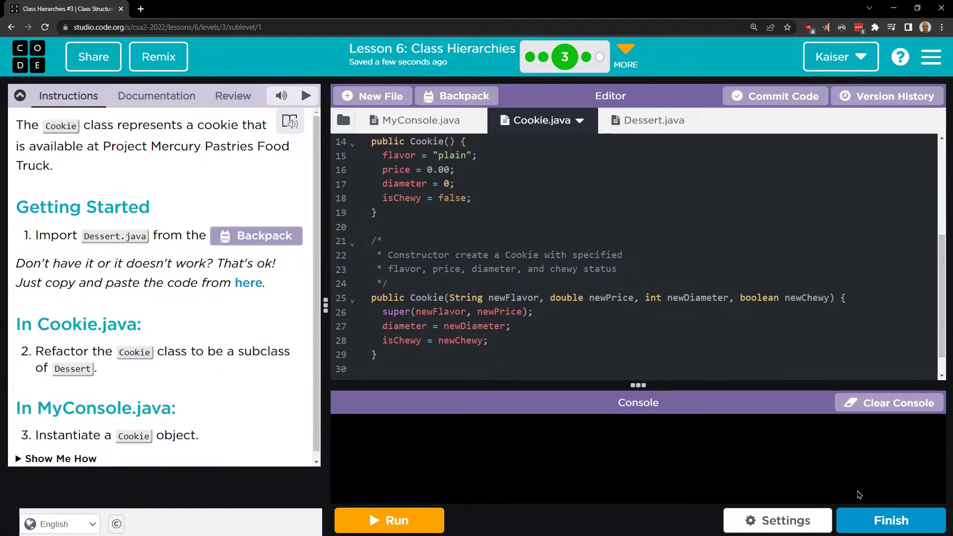
scroll(568, 341, "up", 3)
left_click(411, 120)
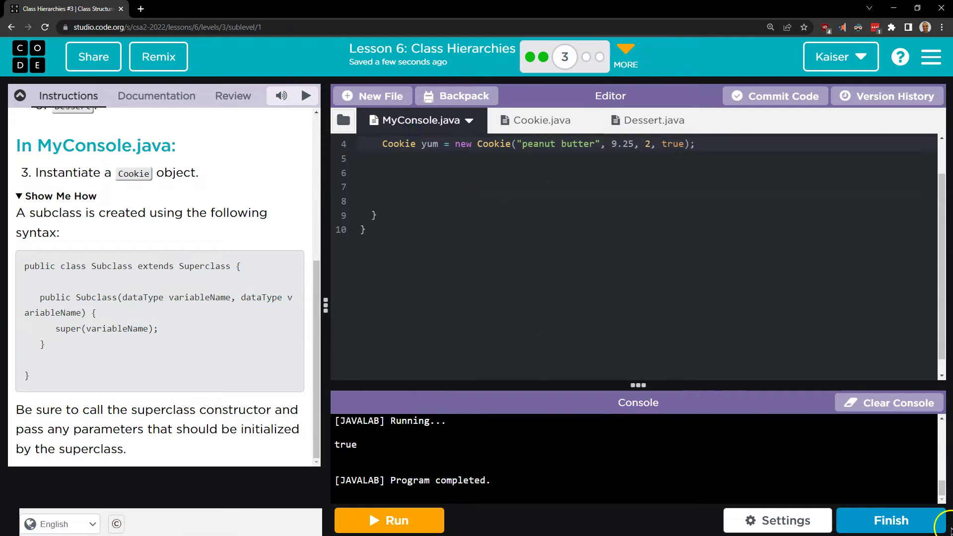